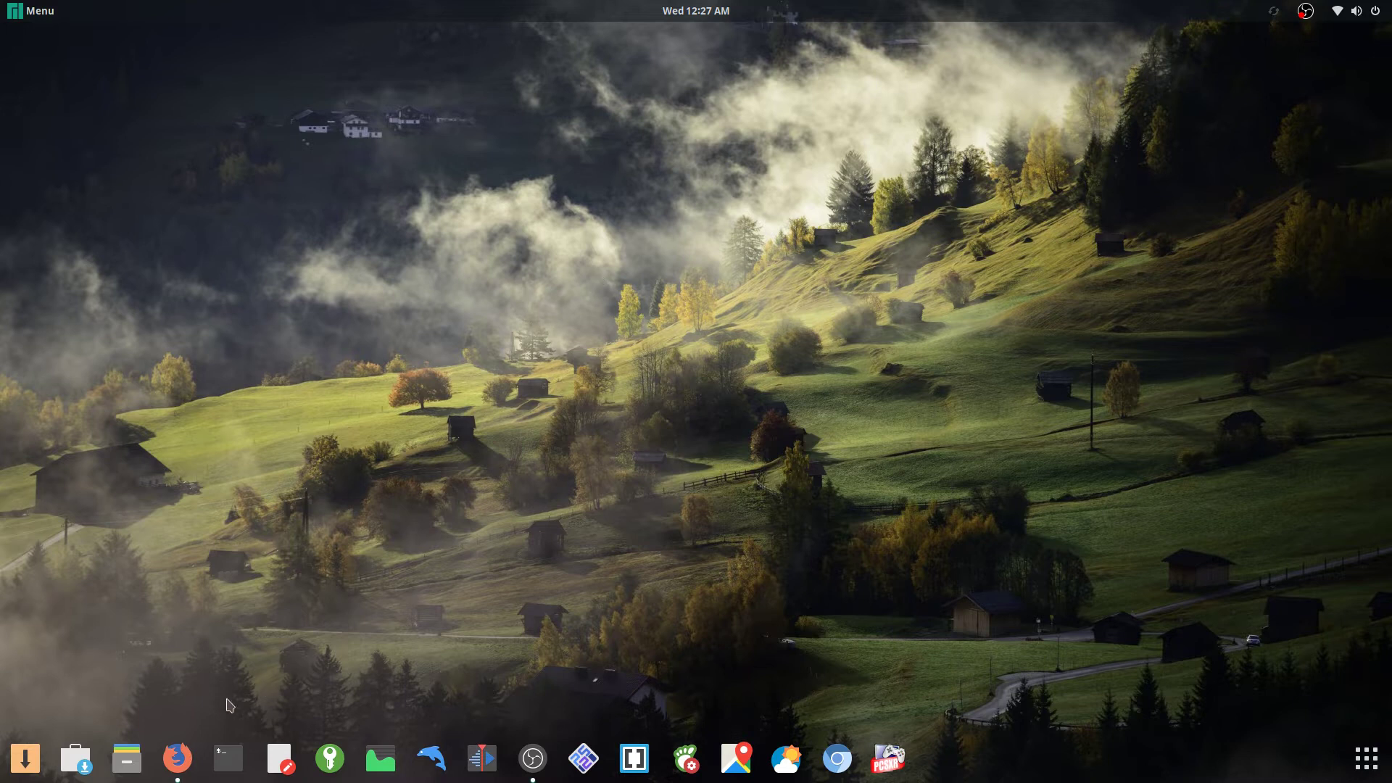
Bring up Firefox, switch to the Gaming on Linux YouTube video tab, then minimize it.
{"action": "left_click", "coordinate": [193, 765]}
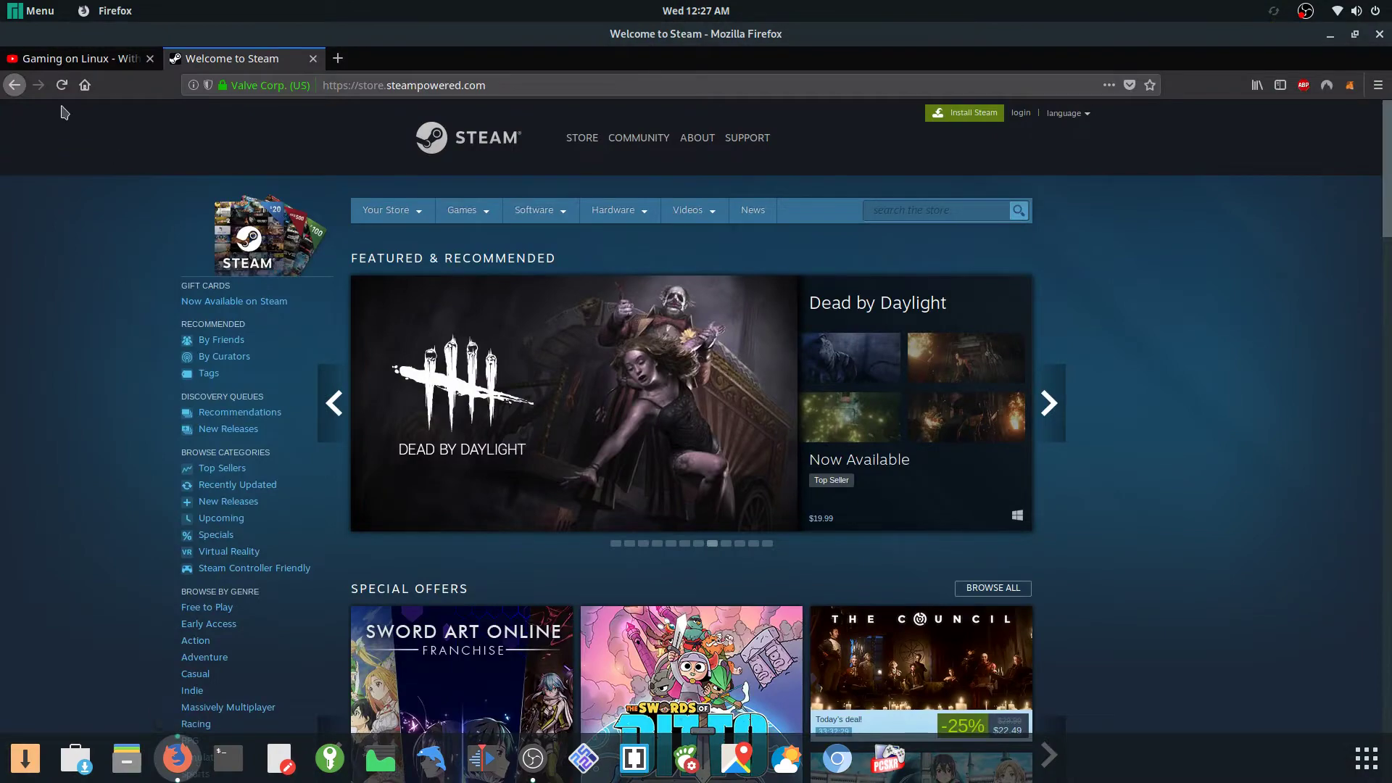
{"action": "left_click", "coordinate": [69, 60]}
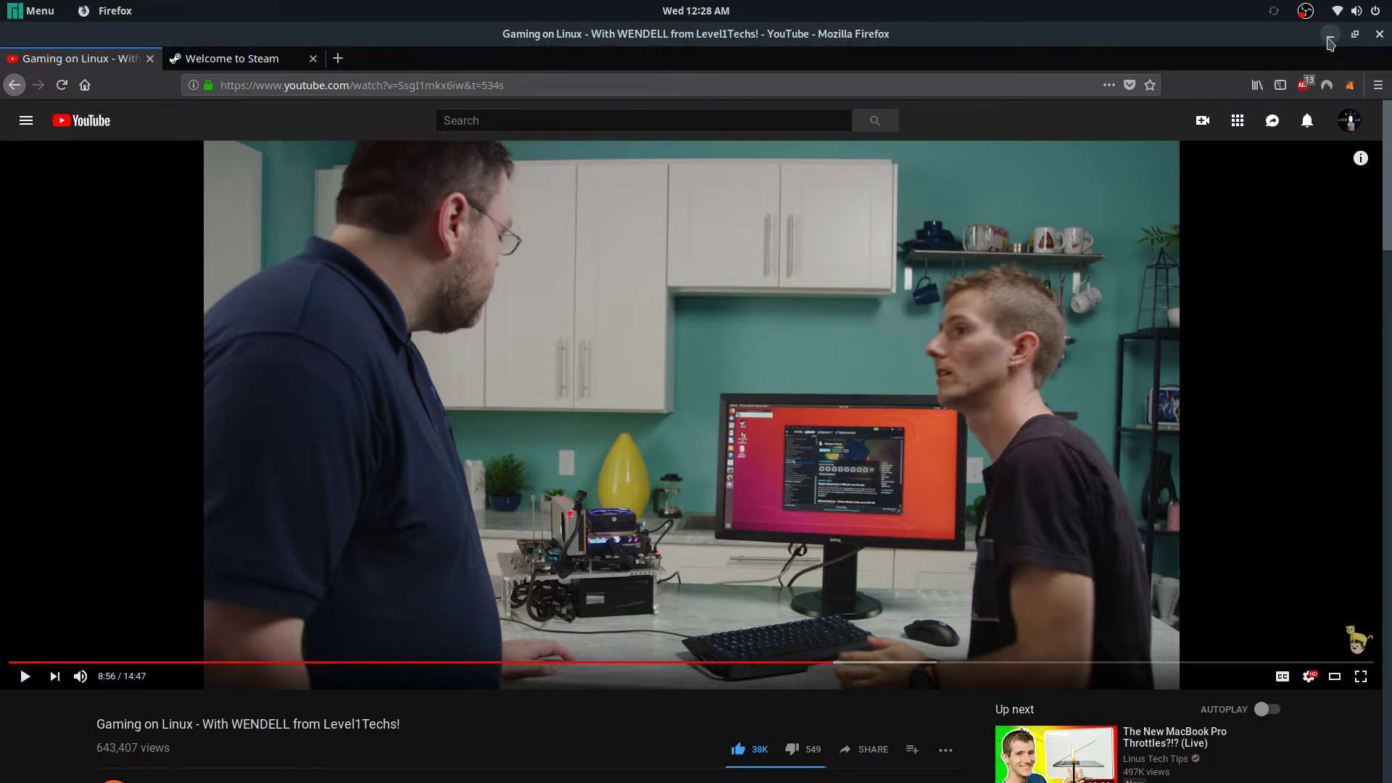
{"action": "left_click", "coordinate": [1330, 36]}
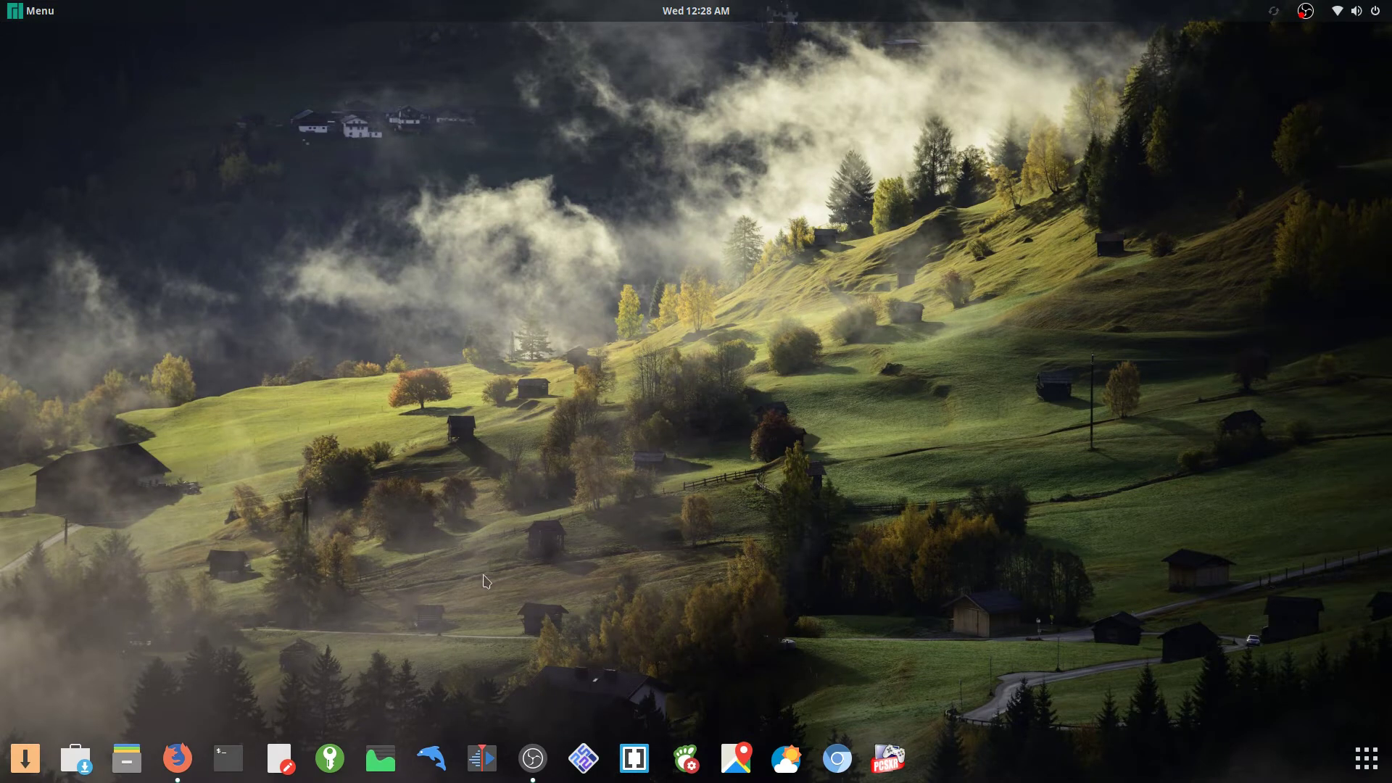
Open a terminal and rerun uname -r to show kernel 4.17.9-1-MANJARO.
{"action": "left_click", "coordinate": [231, 762]}
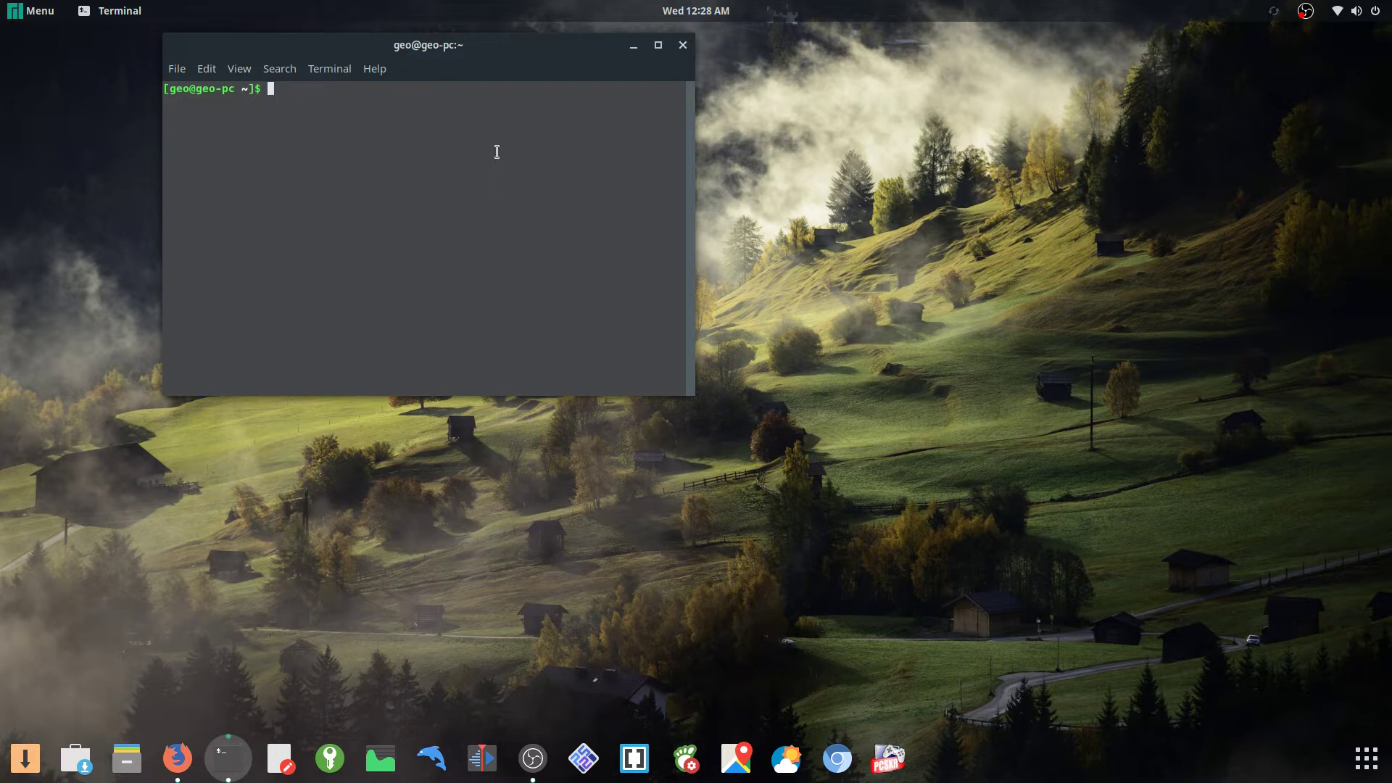
{"action": "key", "text": "Up"}
{"action": "key", "text": "Up"}
{"action": "key", "text": "Return"}
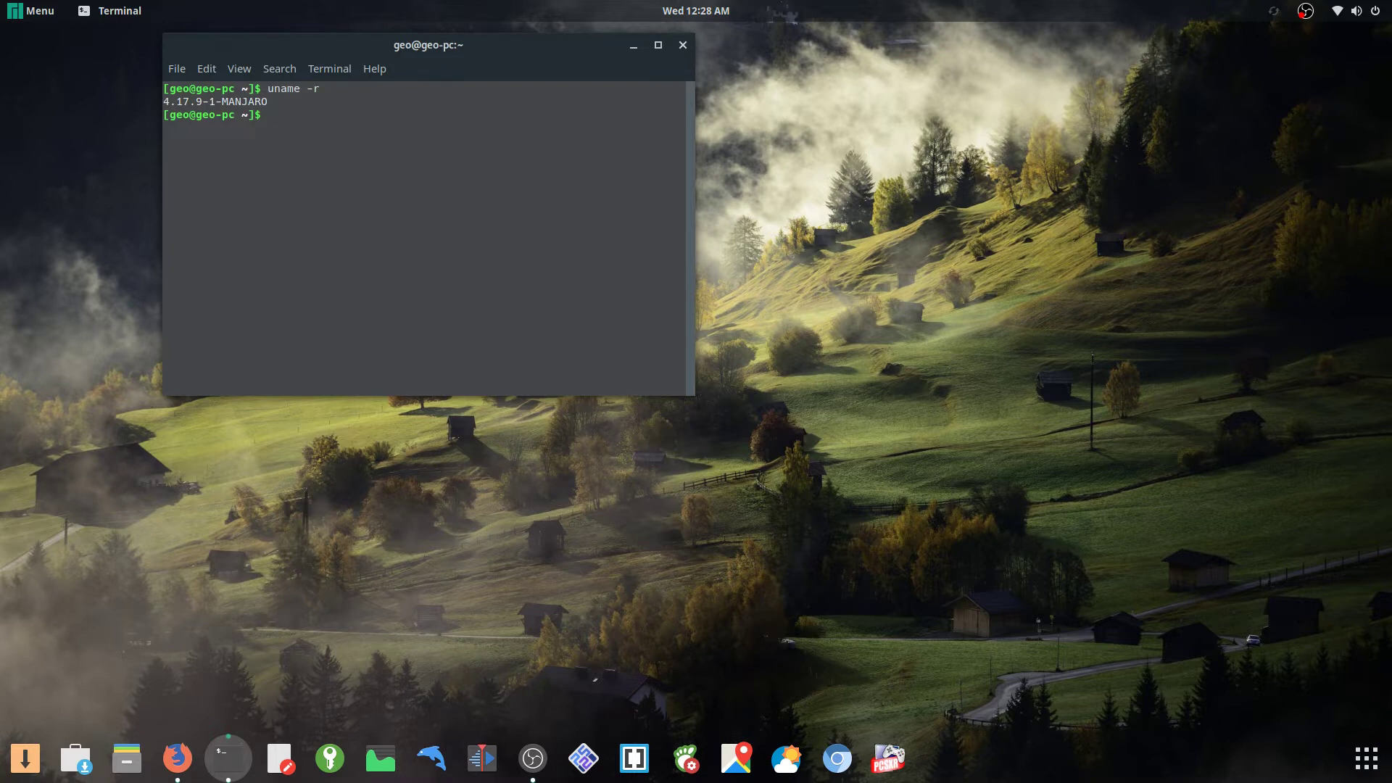
Search 'man' in the application grid and launch Manjaro Settings Manager.
{"action": "left_click", "coordinate": [1368, 765]}
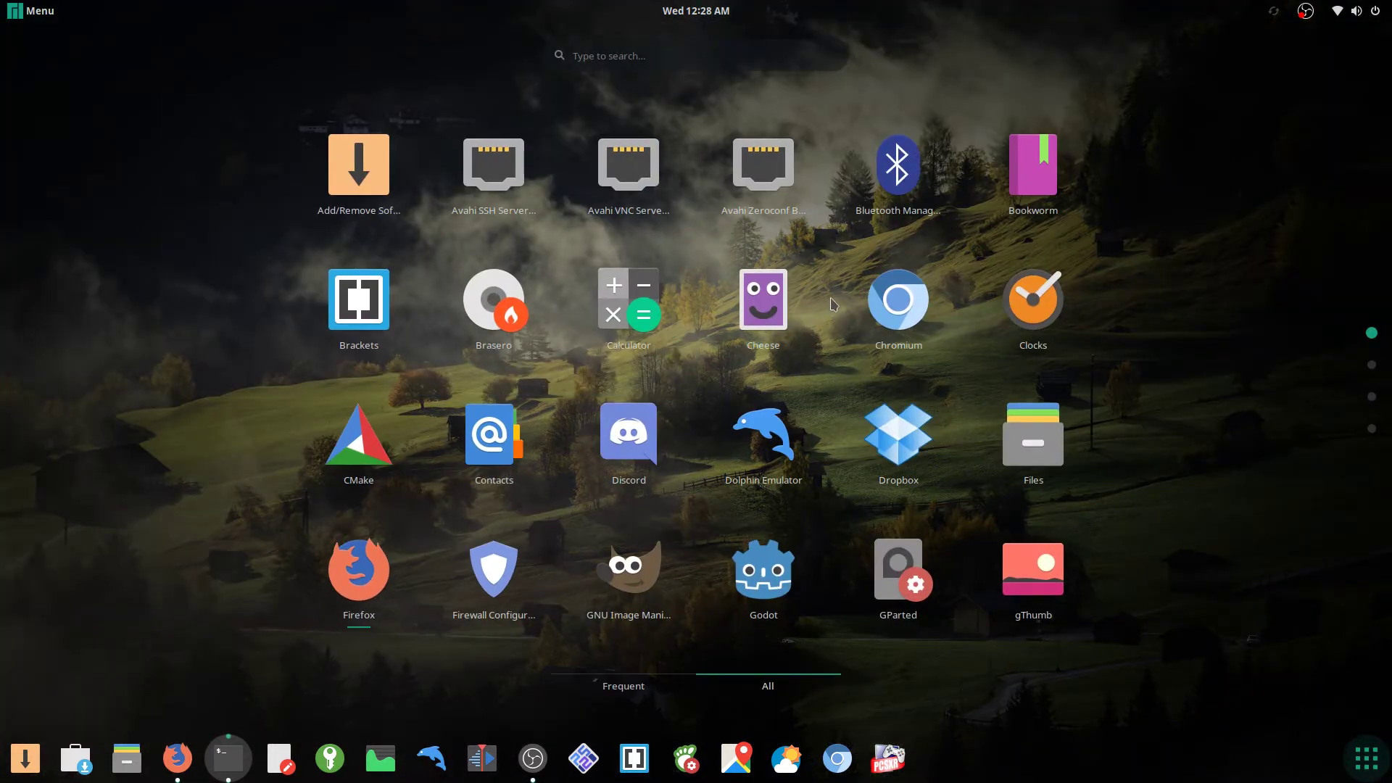
{"action": "type", "text": "man"}
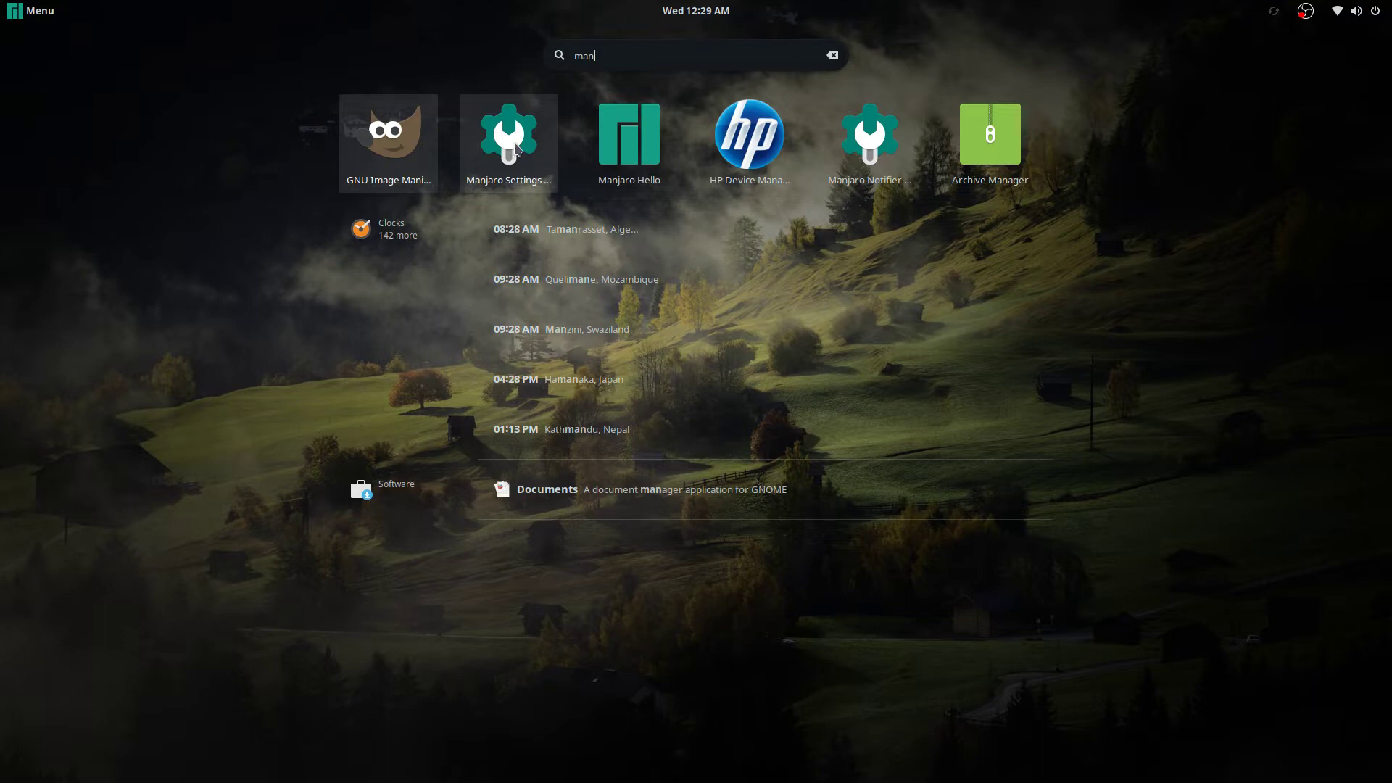
{"action": "left_click", "coordinate": [517, 149]}
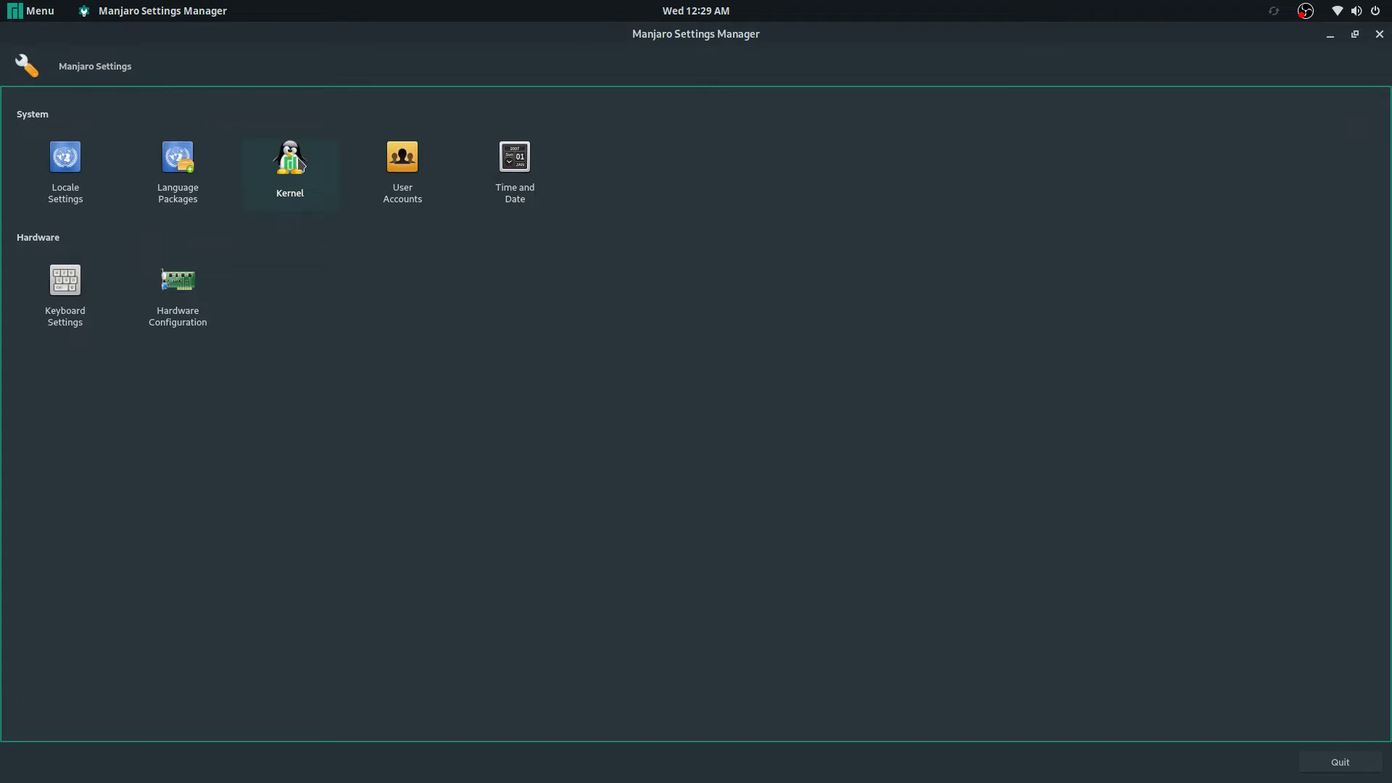
View the Kernel page showing 4.17.9-1 running, then close the settings manager.
{"action": "left_click", "coordinate": [300, 164]}
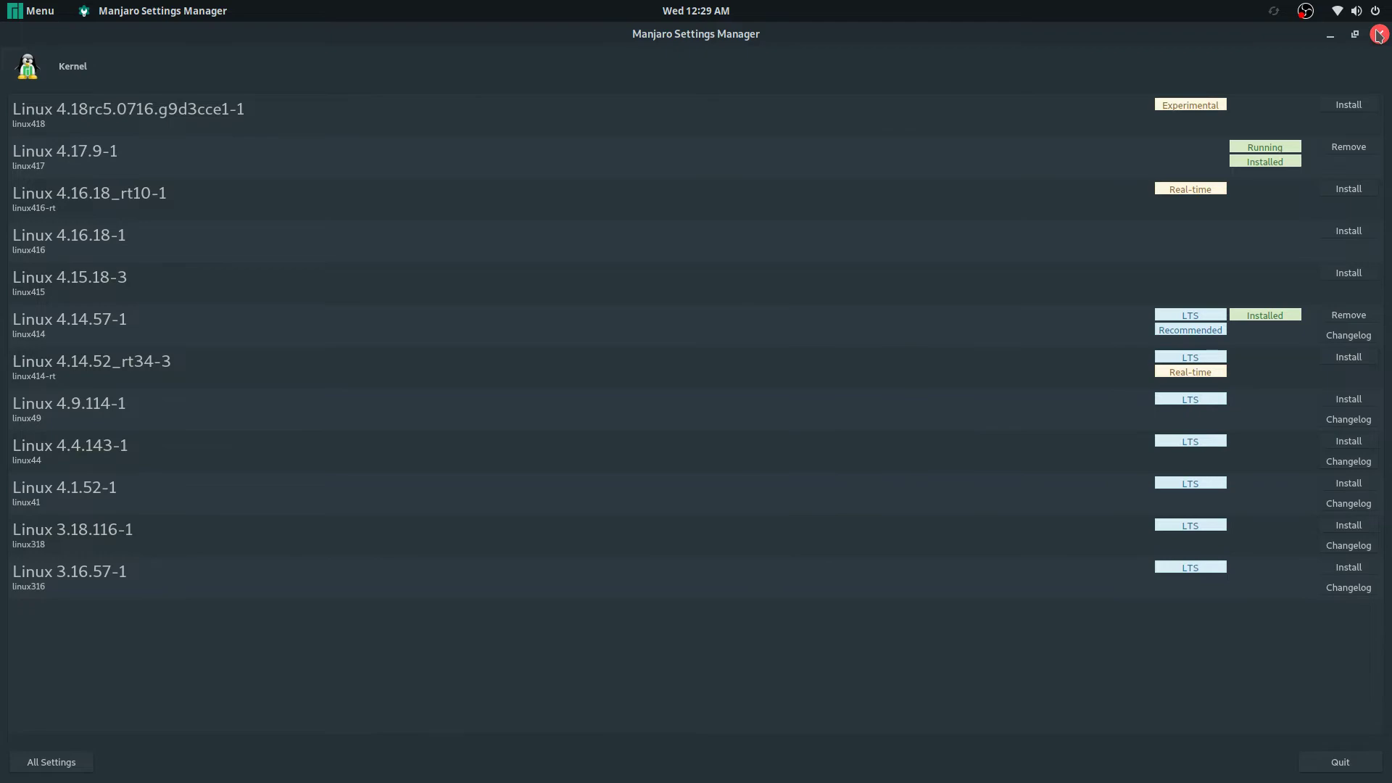
{"action": "left_click", "coordinate": [1379, 34]}
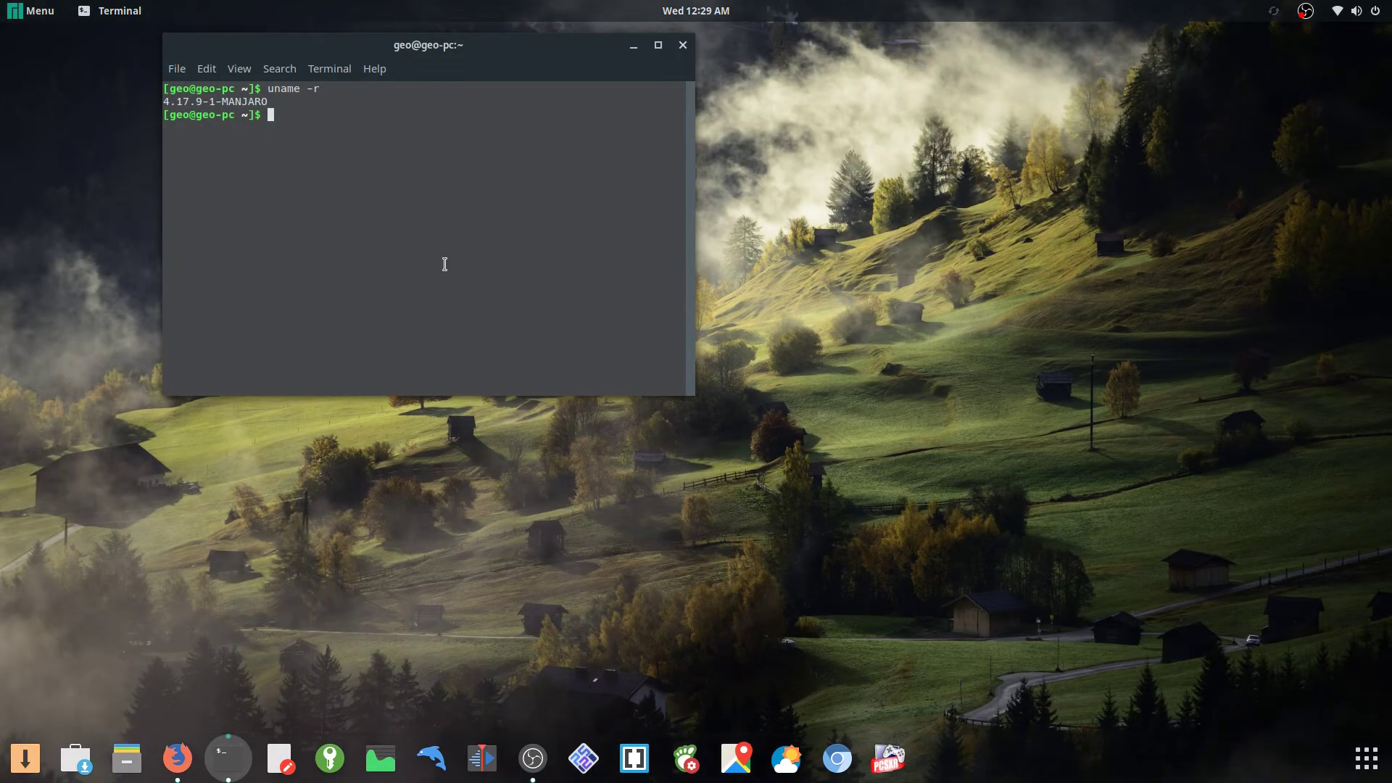
Rerun glxinfo to report OpenGL 3.1 Mesa 18.1.4, then open Add/Remove Software.
{"action": "key", "text": "Up"}
{"action": "key", "text": "Up"}
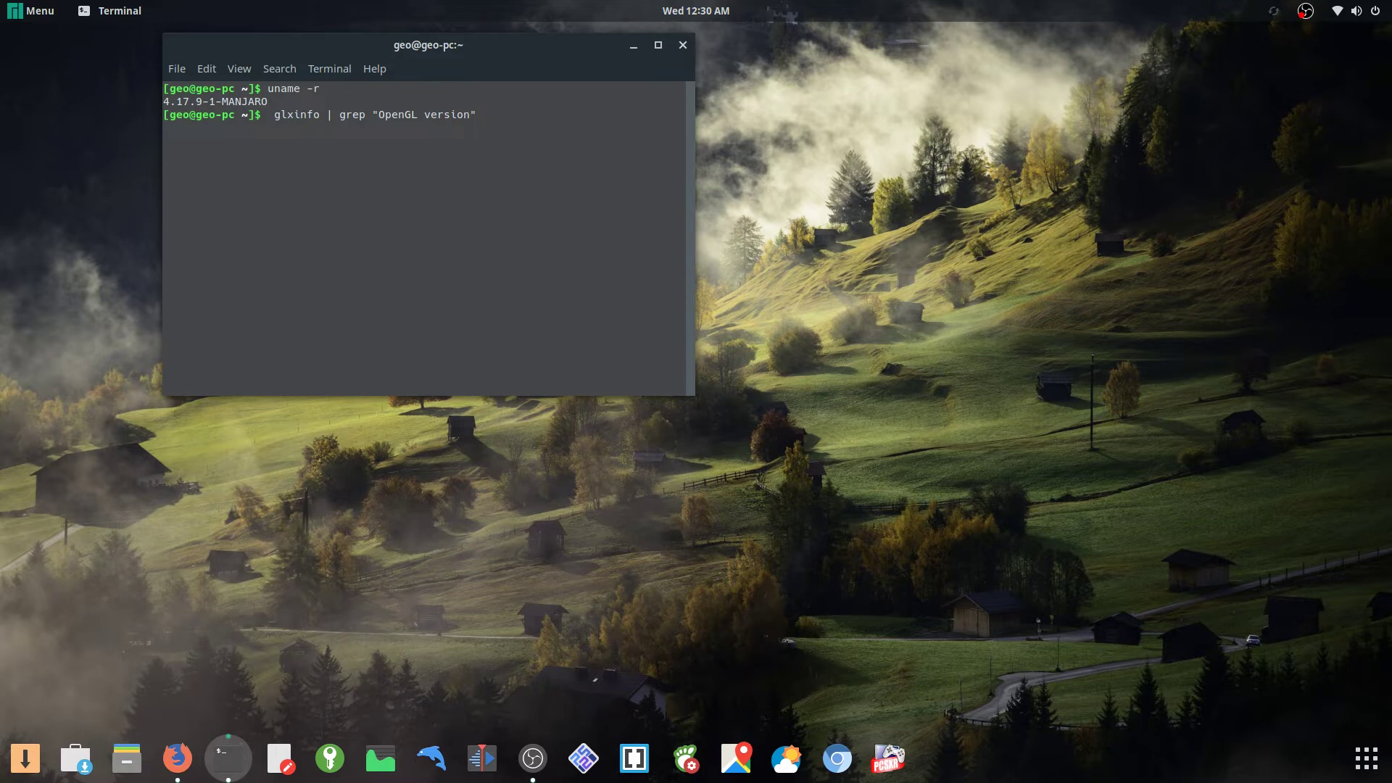
{"action": "key", "text": "Return"}
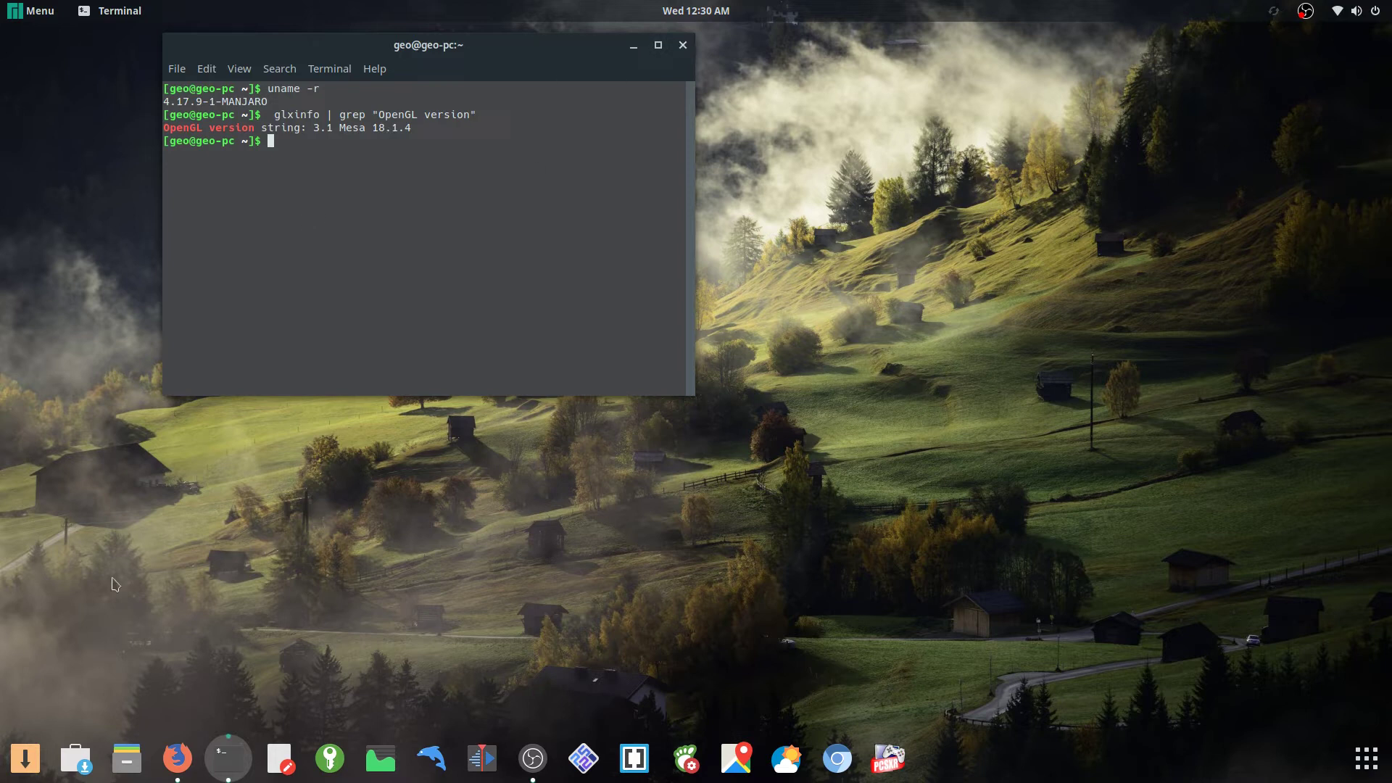
{"action": "left_click", "coordinate": [29, 778]}
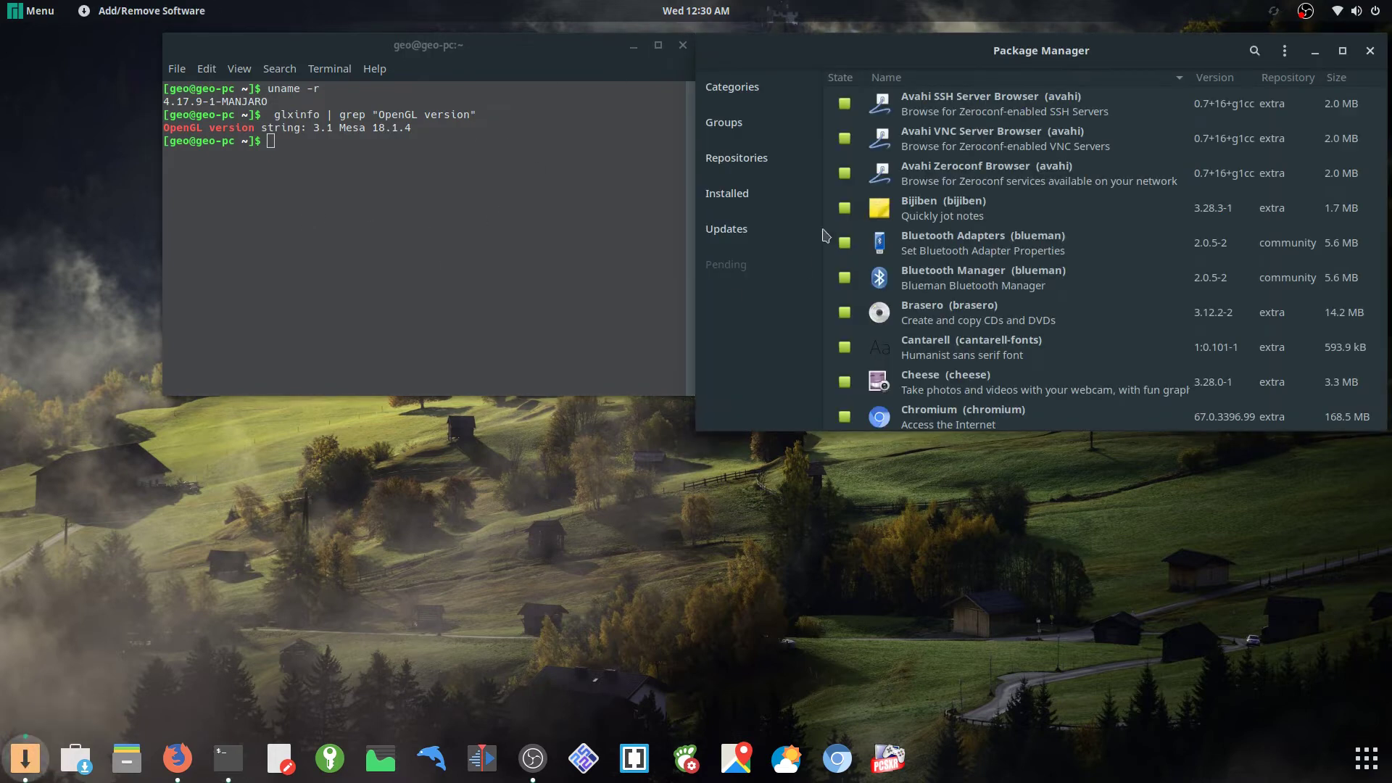
Reposition the Add/Remove Software window, then close it.
{"action": "left_click_drag", "start_coordinate": [898, 65], "coordinate": [481, 382]}
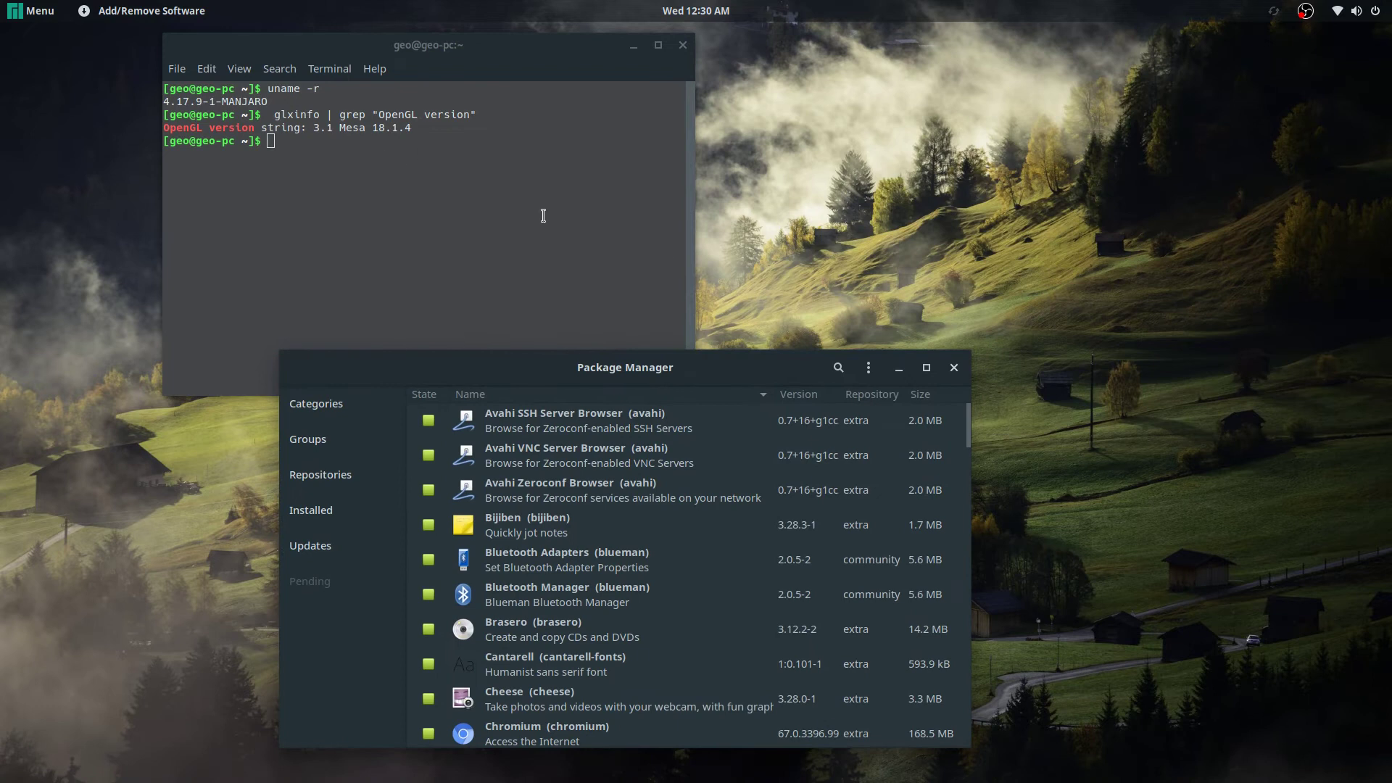
{"action": "left_click_drag", "start_coordinate": [784, 376], "coordinate": [827, 302]}
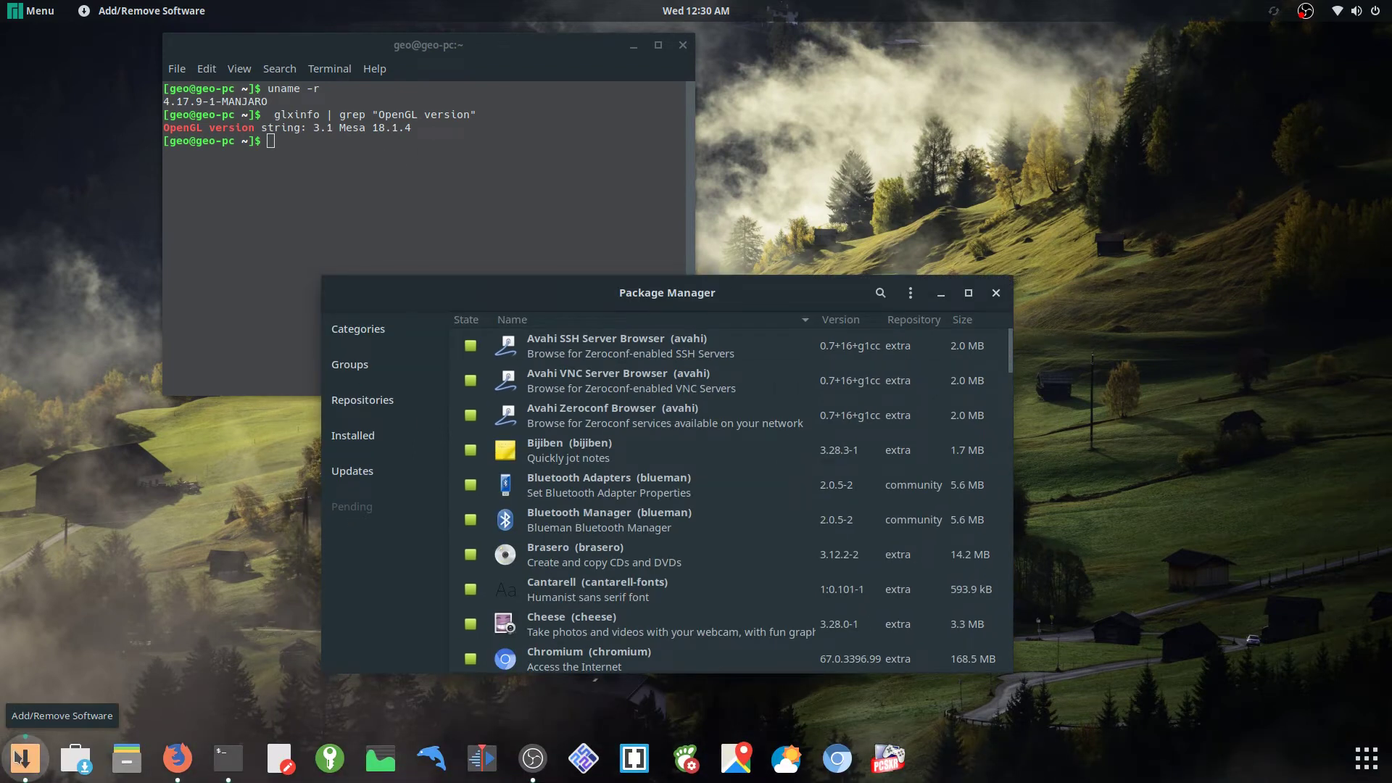
{"action": "left_click", "coordinate": [996, 294]}
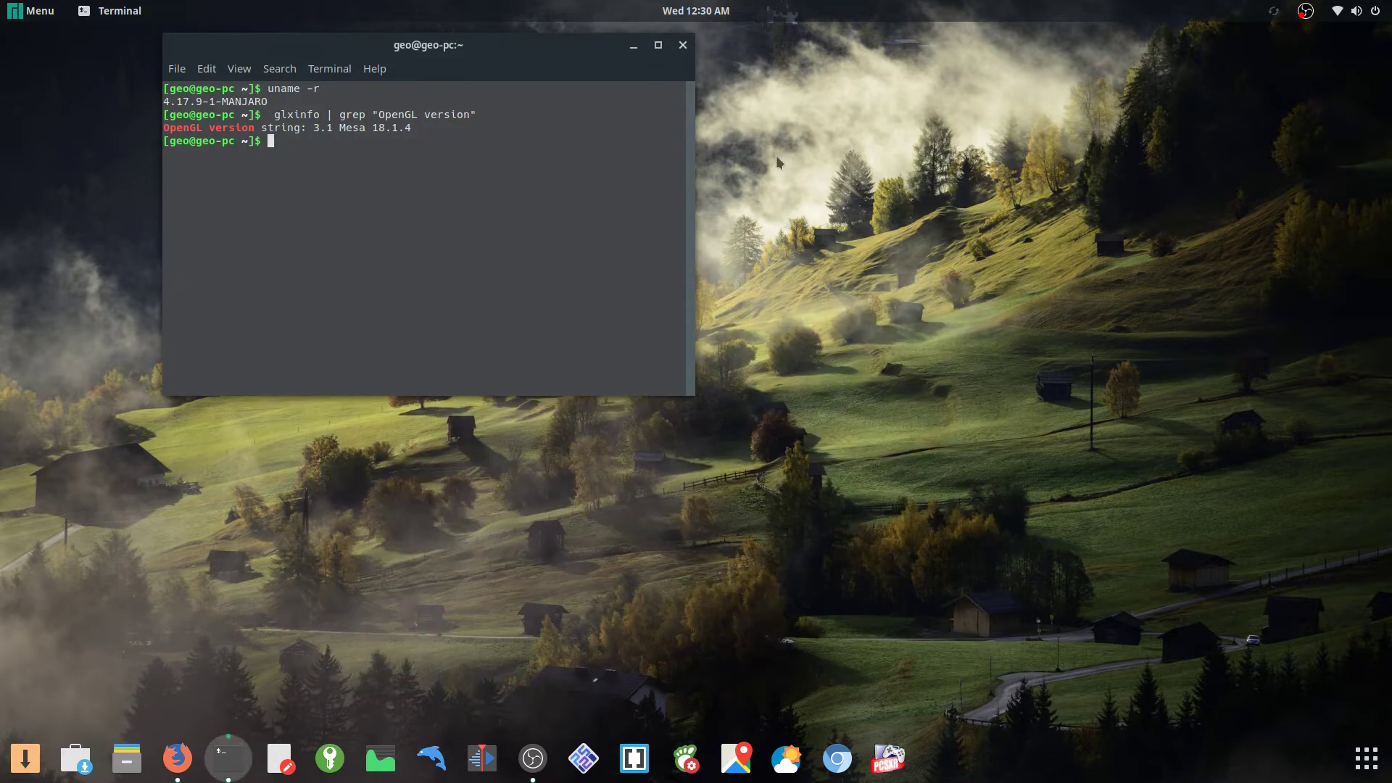
Close the terminal, then bring up Firefox and minimize it again.
{"action": "left_click", "coordinate": [683, 46]}
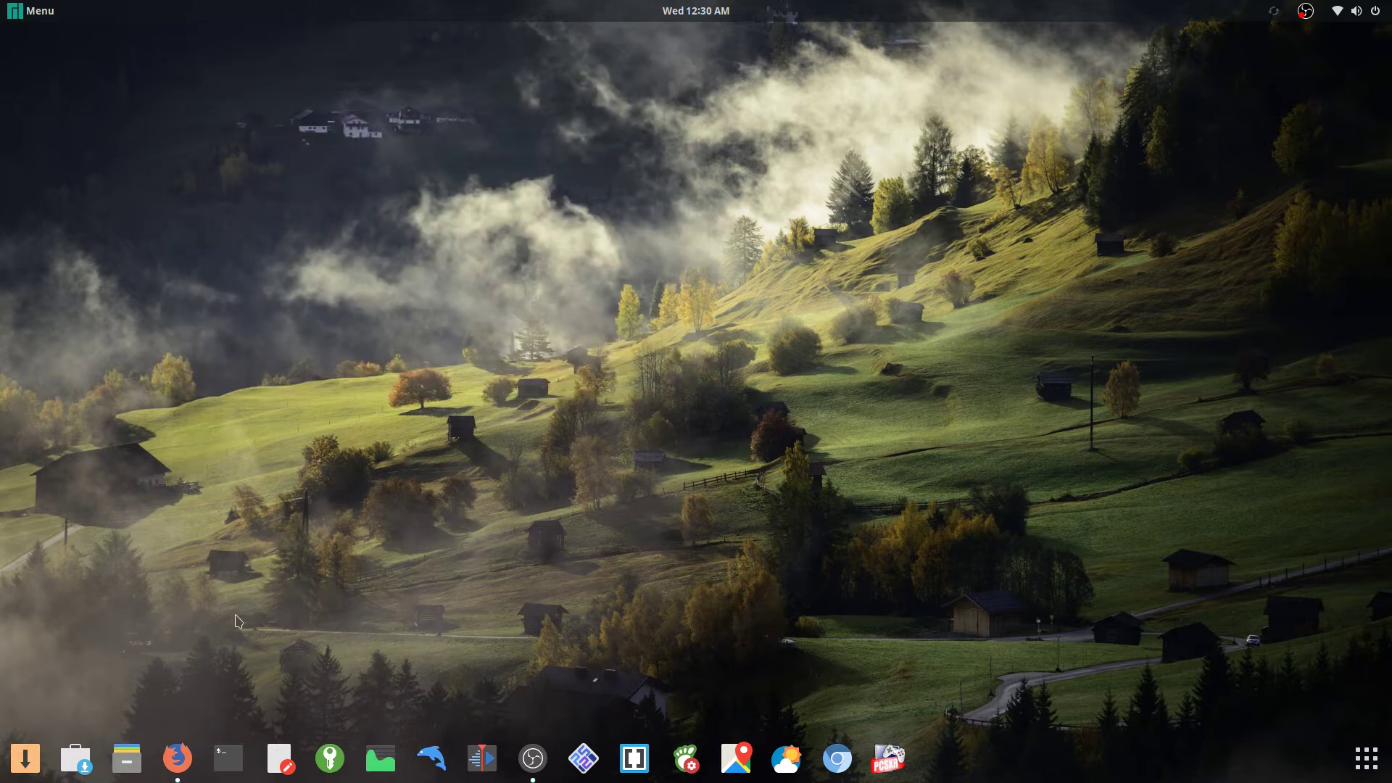
{"action": "left_click", "coordinate": [178, 759]}
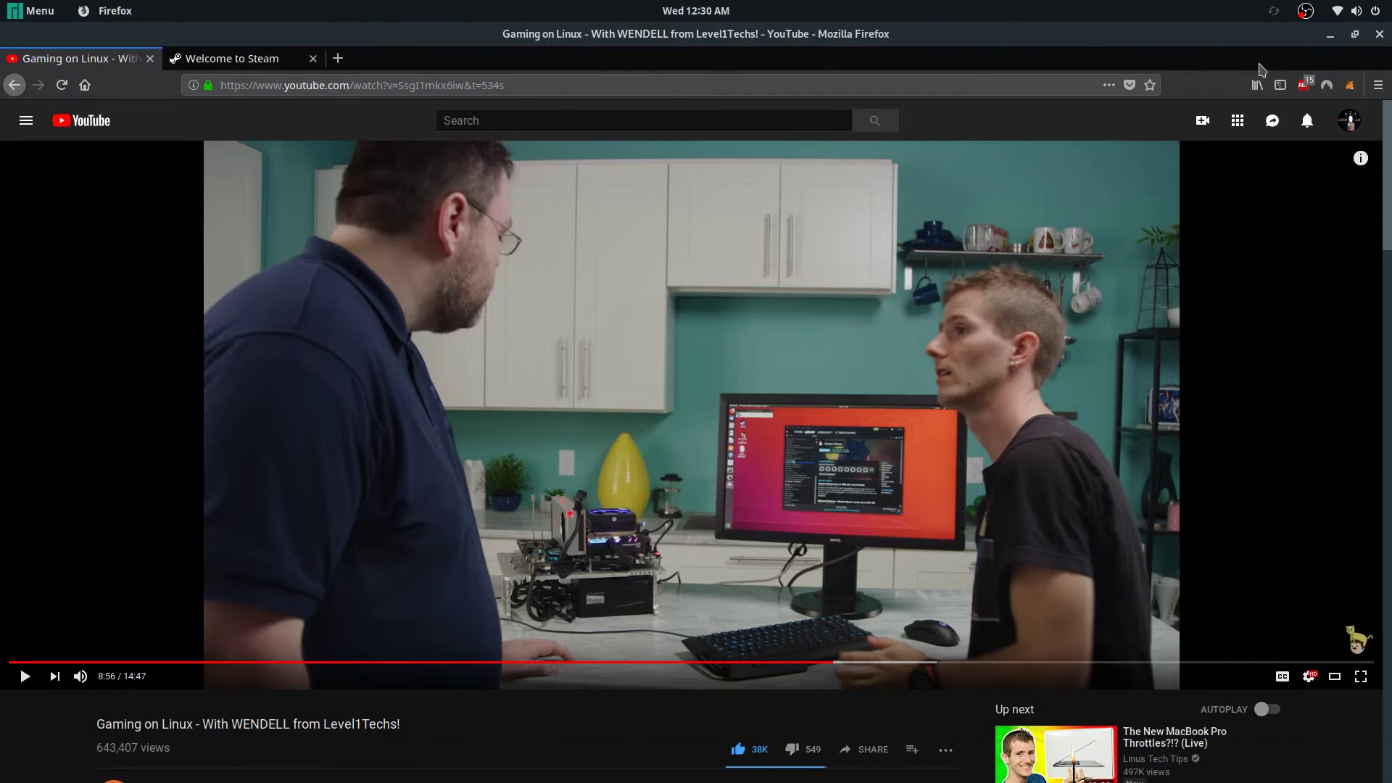
{"action": "left_click", "coordinate": [1330, 34]}
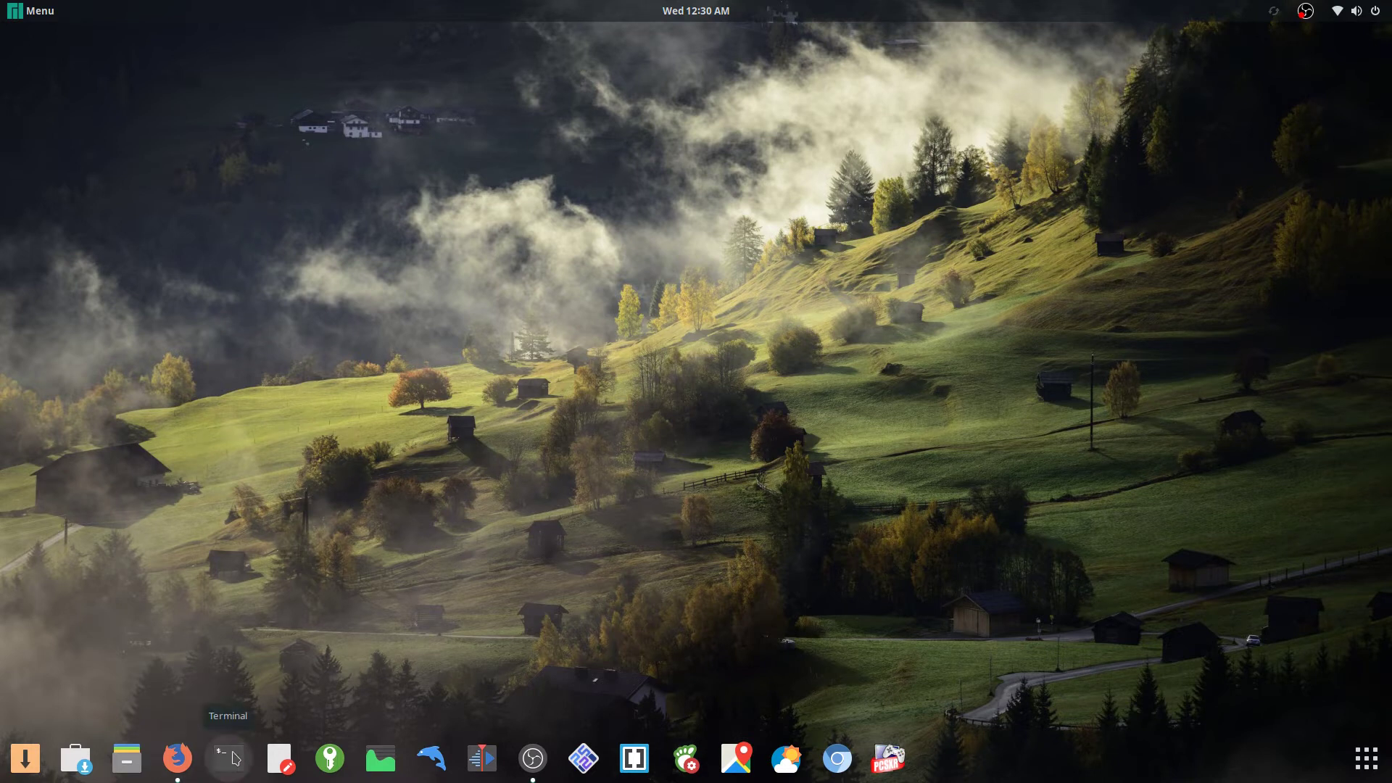
Search wine in Add/Remove Software and unmark its install so nothing is pending.
{"action": "left_click", "coordinate": [25, 759]}
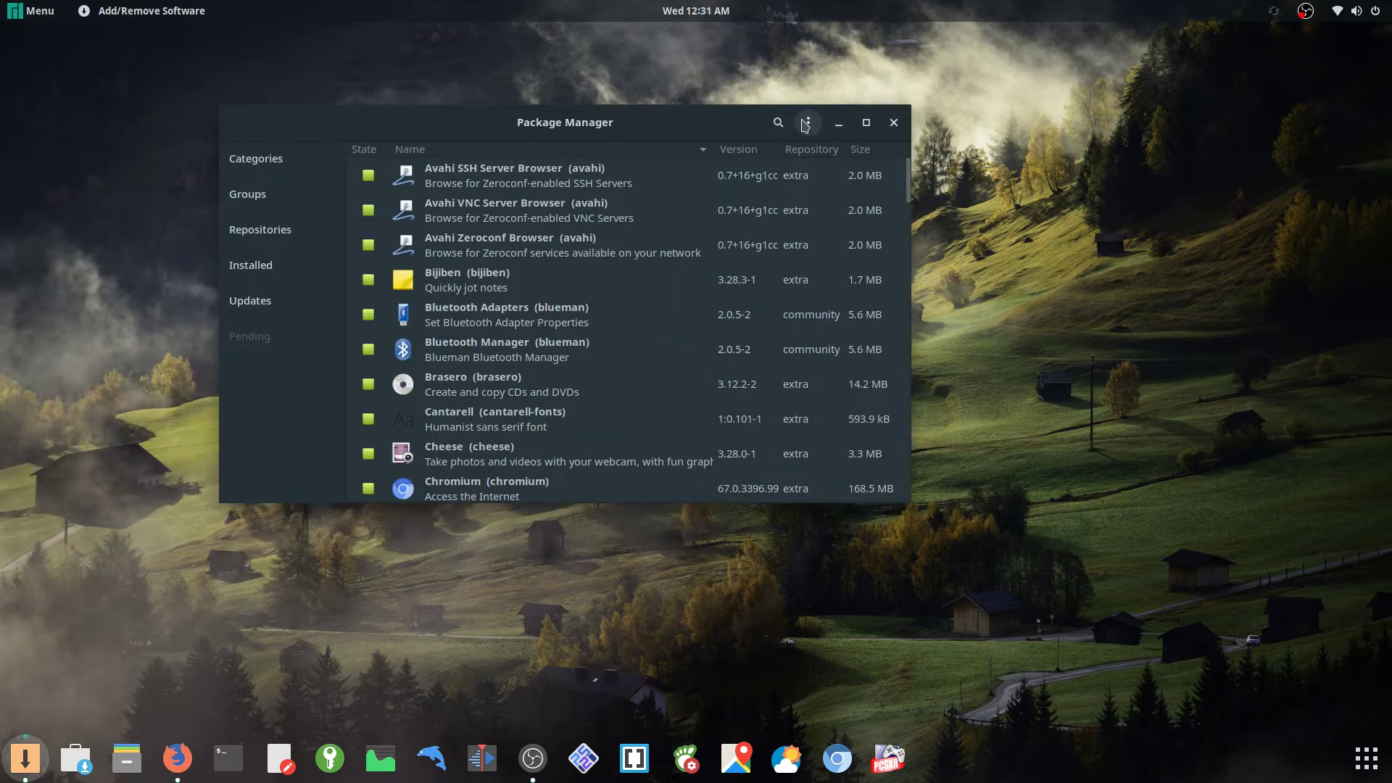
{"action": "left_click", "coordinate": [785, 125]}
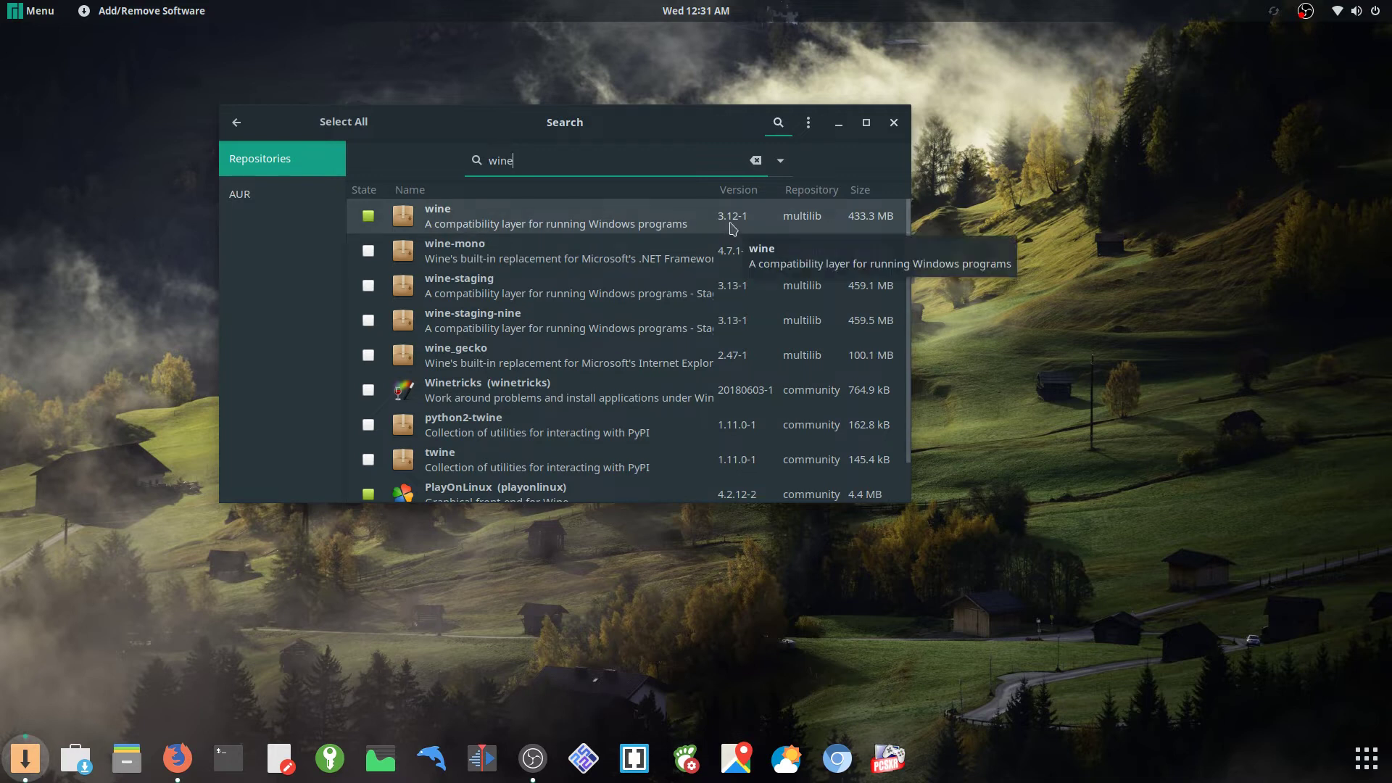
{"action": "double_click", "coordinate": [614, 165]}
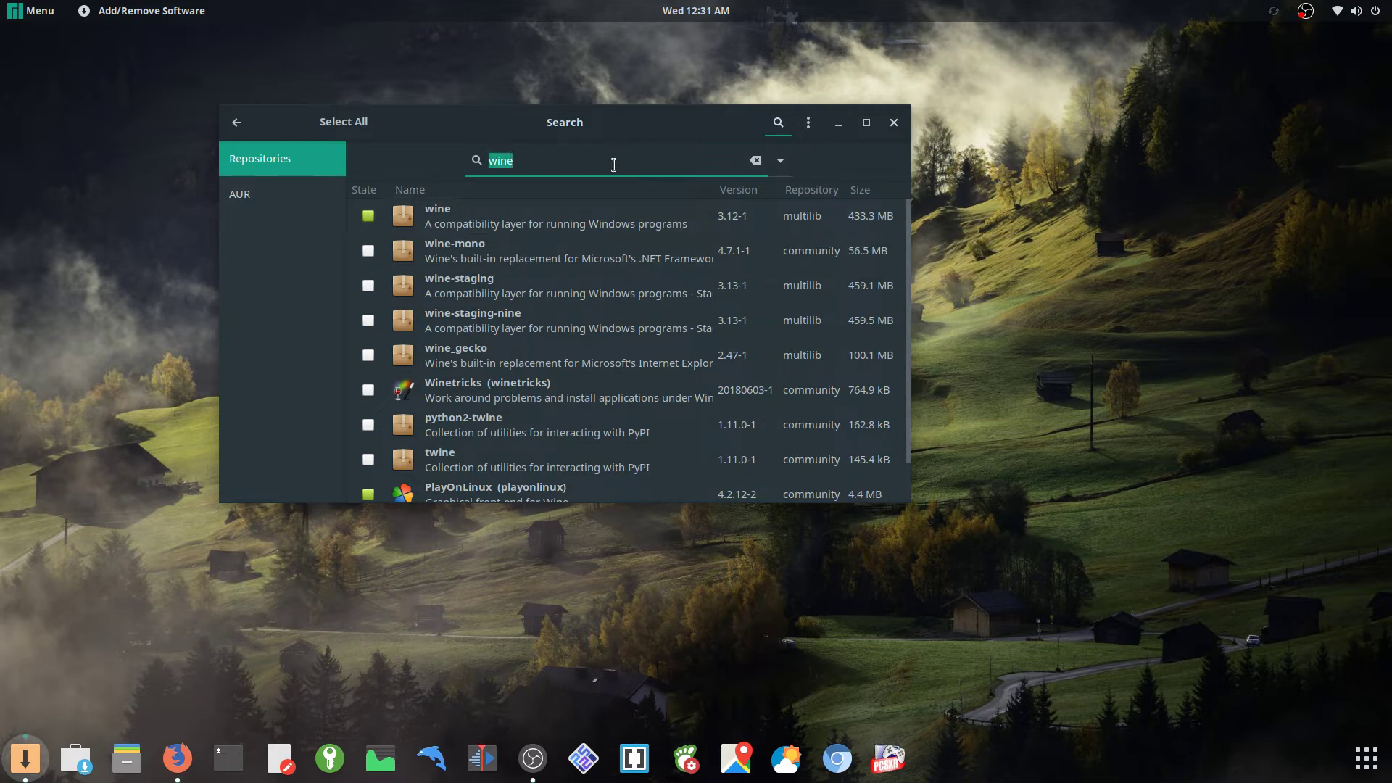
{"action": "left_click", "coordinate": [368, 215]}
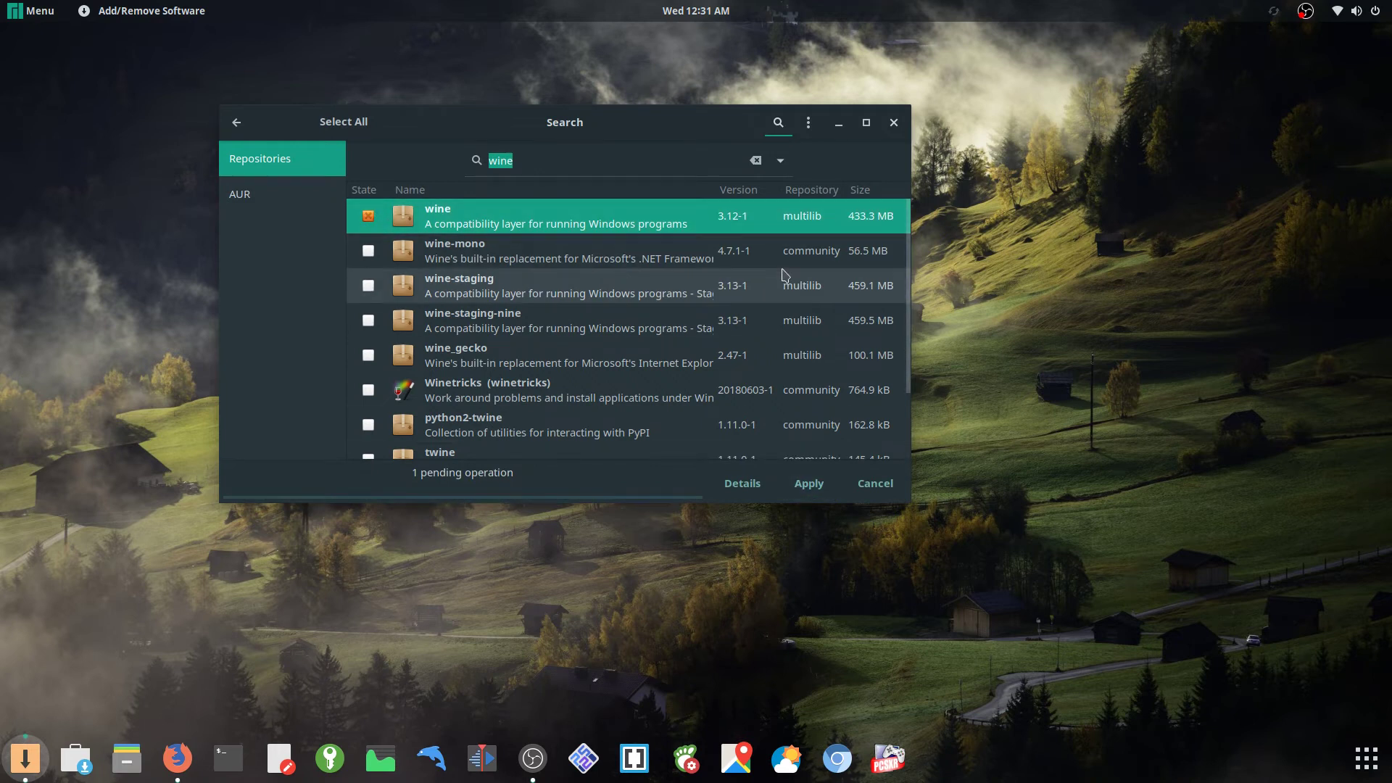
{"action": "left_click", "coordinate": [367, 216]}
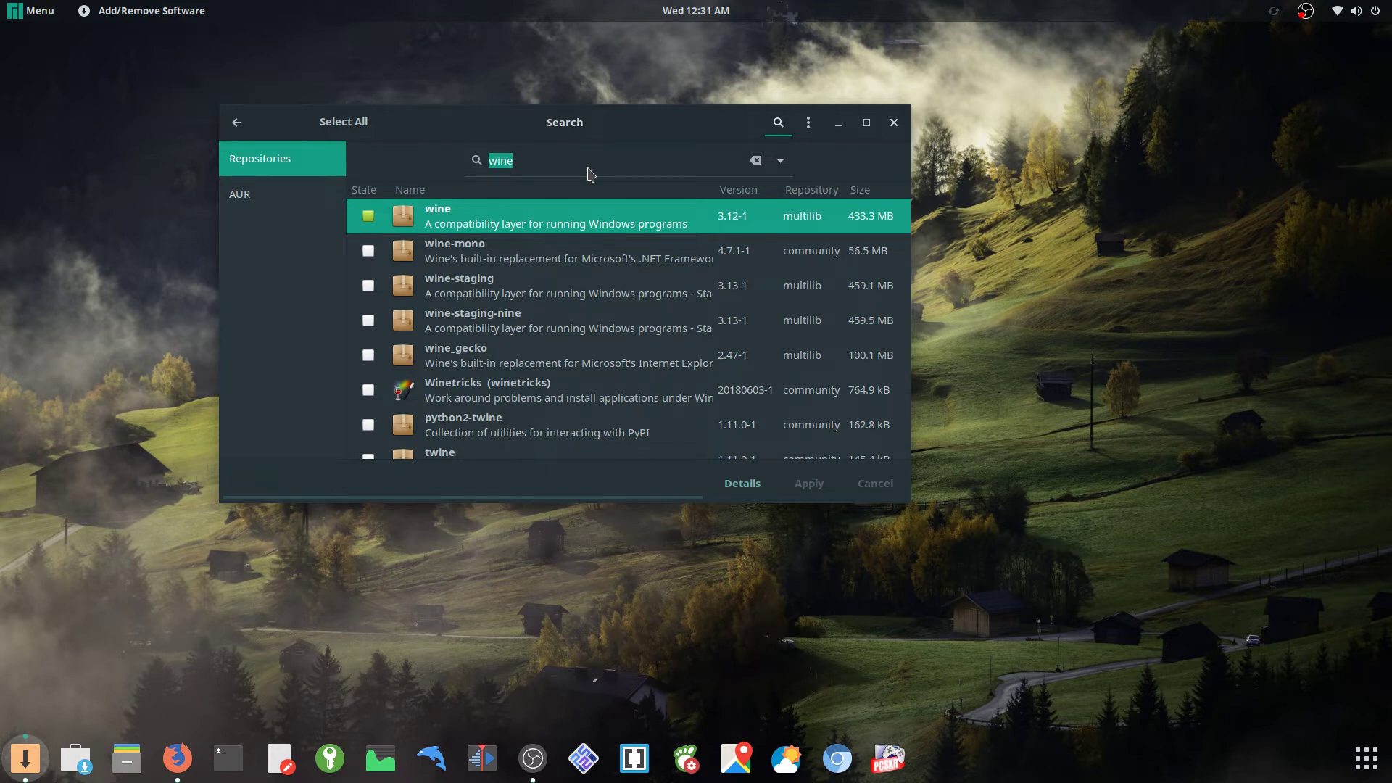
Search 'pla' to confirm PlayOnLinux 4.2.12-2 is installed, then close the software manager.
{"action": "type", "text": "pl"}
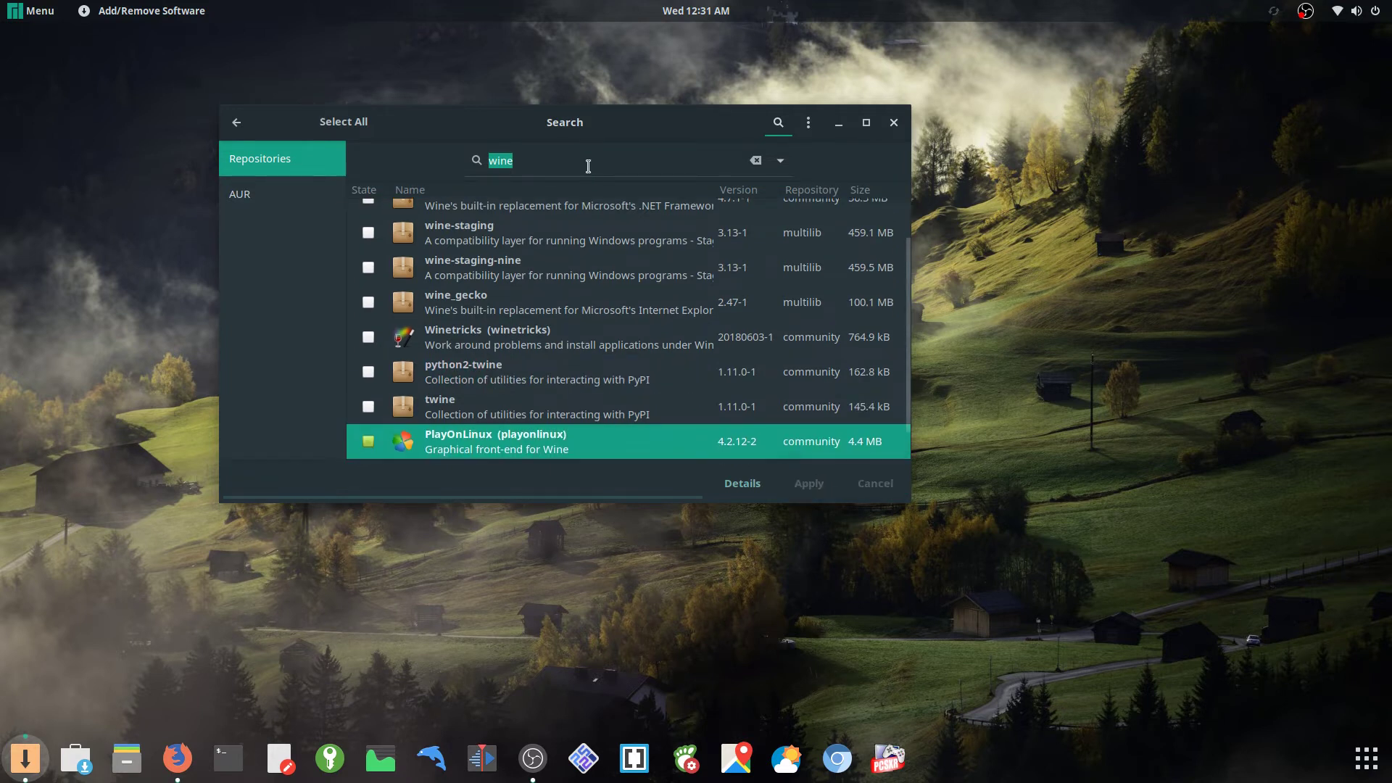
{"action": "double_click", "coordinate": [584, 157]}
{"action": "key", "text": "BackSpace"}
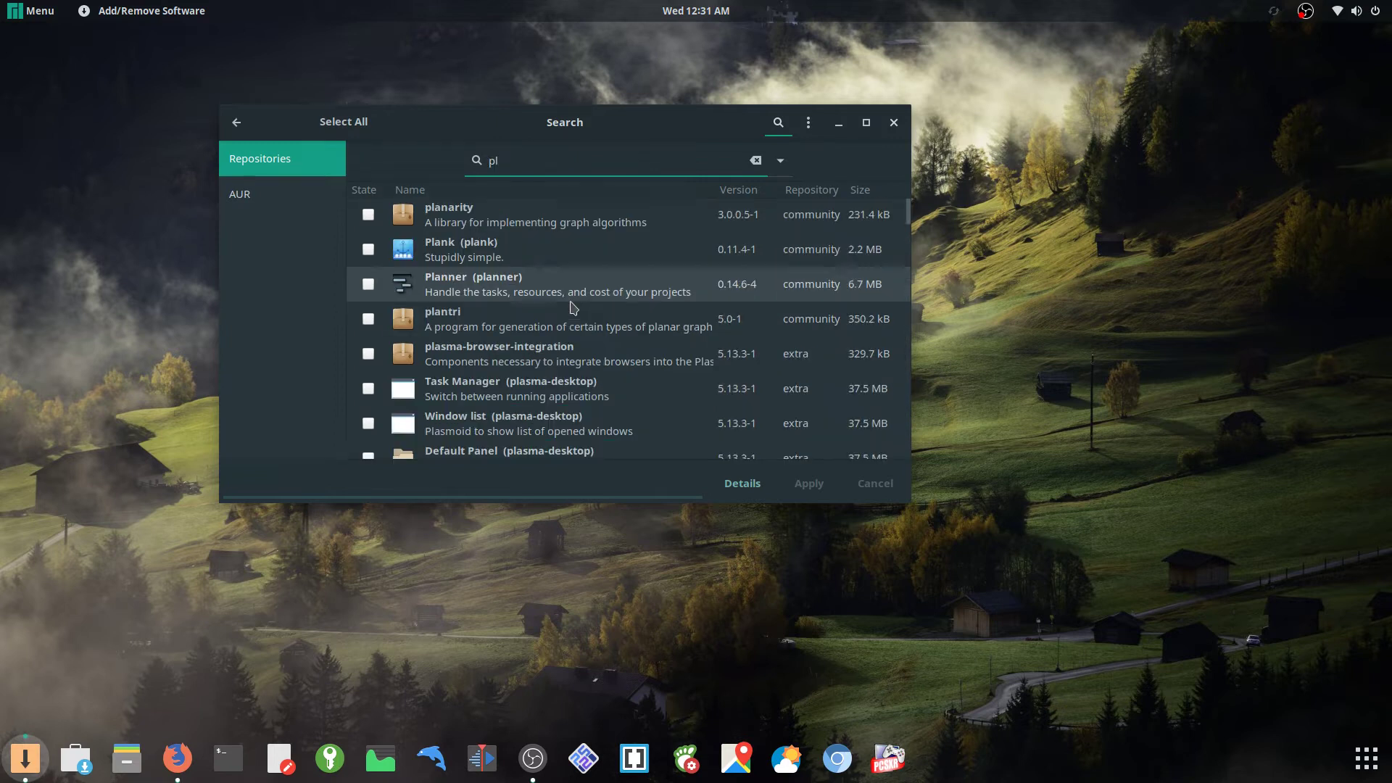
{"action": "scroll", "coordinate": [573, 308], "scroll_direction": "up", "scroll_amount": 1}
{"action": "type", "text": "pl"}
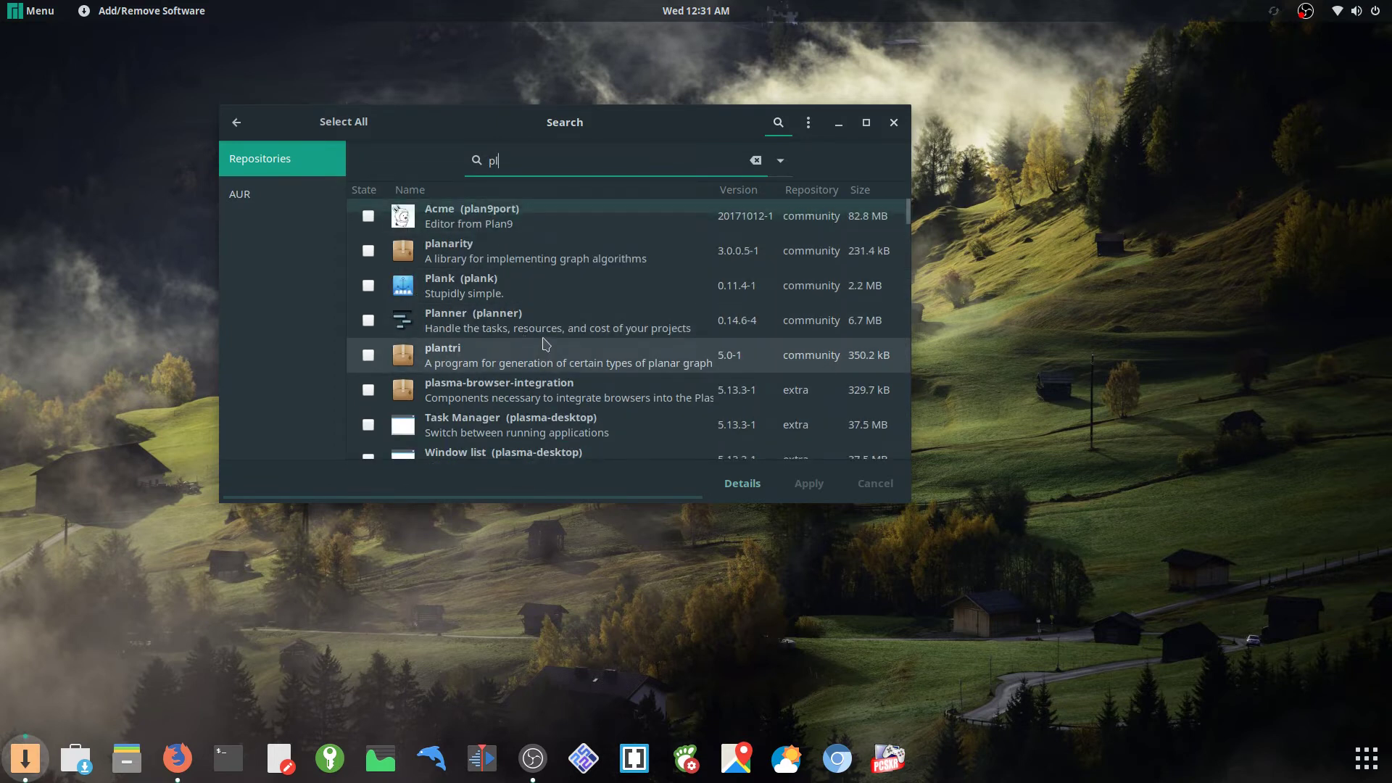
{"action": "type", "text": "ay"}
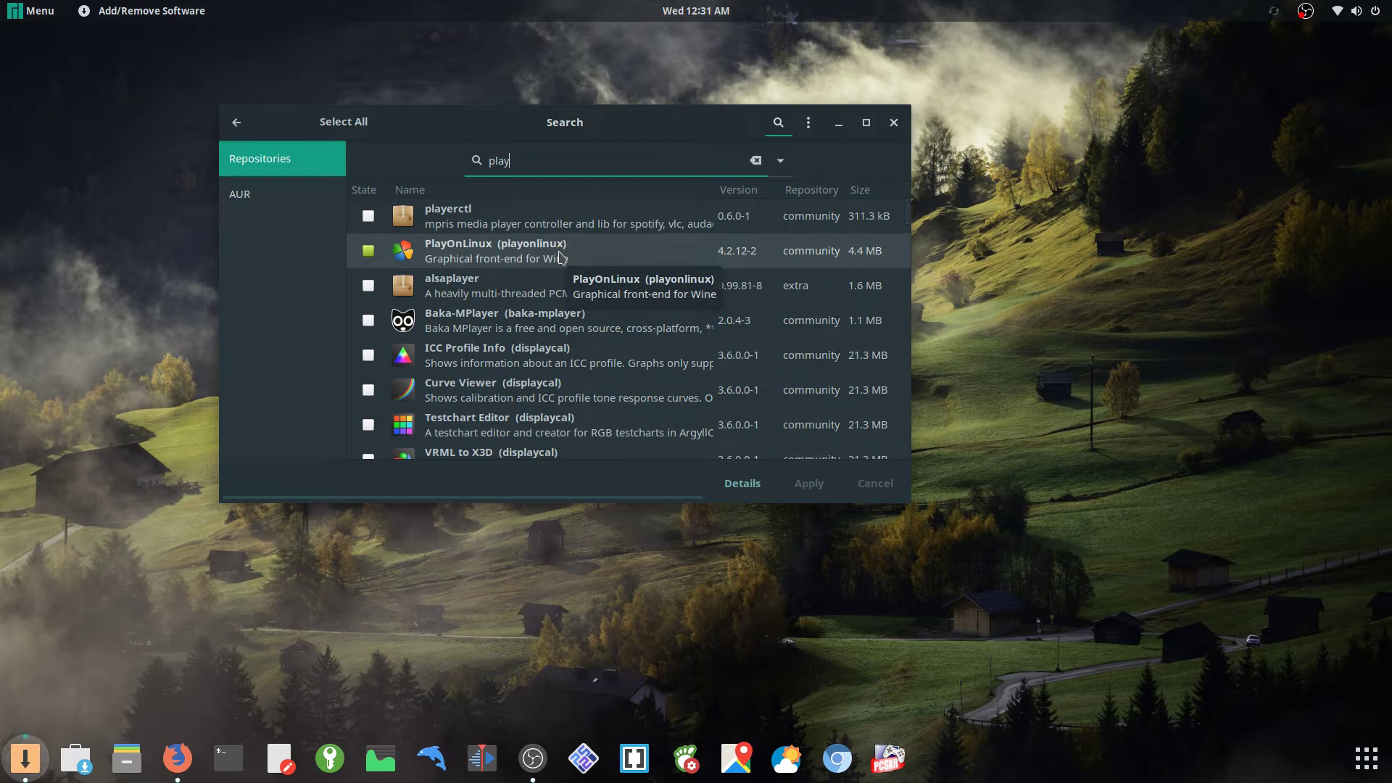
{"action": "left_click", "coordinate": [894, 122]}
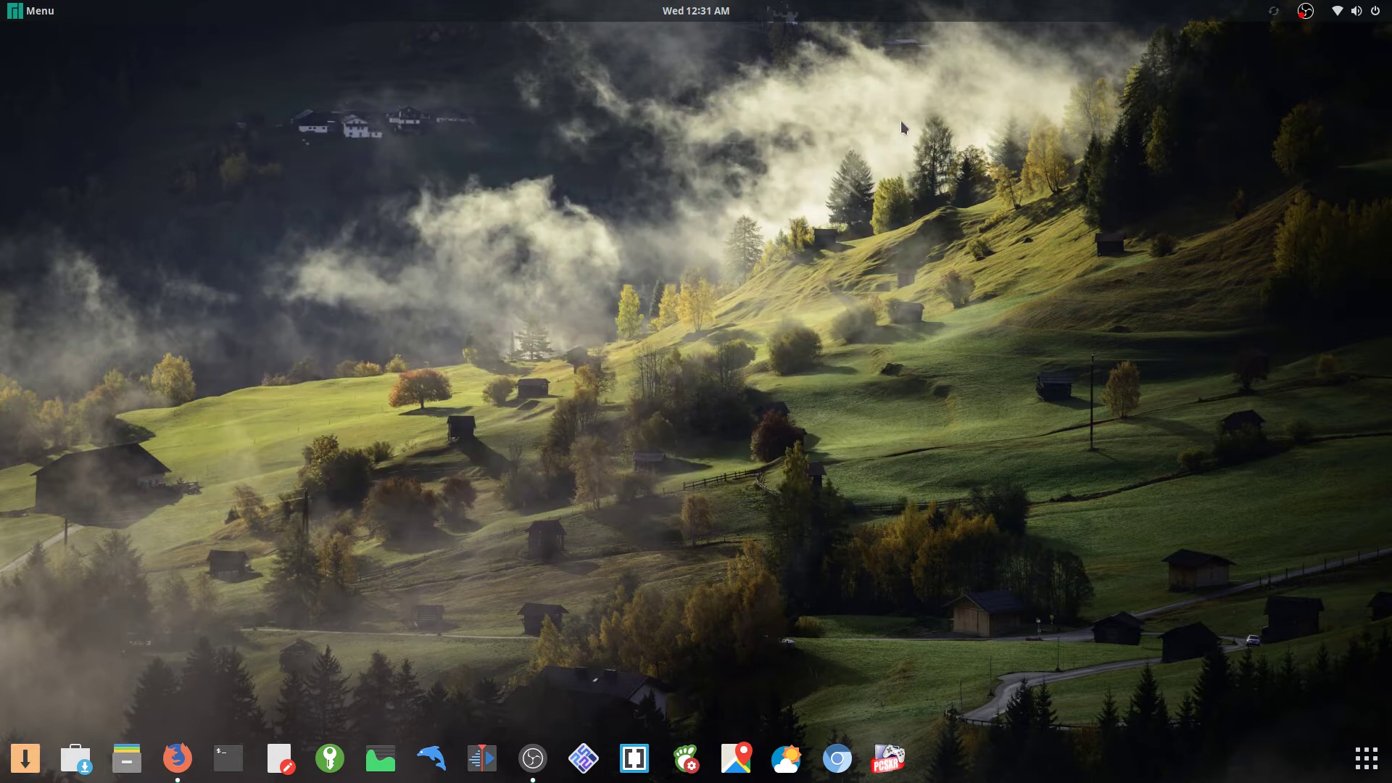
Go to the Install Steam page from Firefox's Welcome to Steam tab.
{"action": "left_click", "coordinate": [194, 770]}
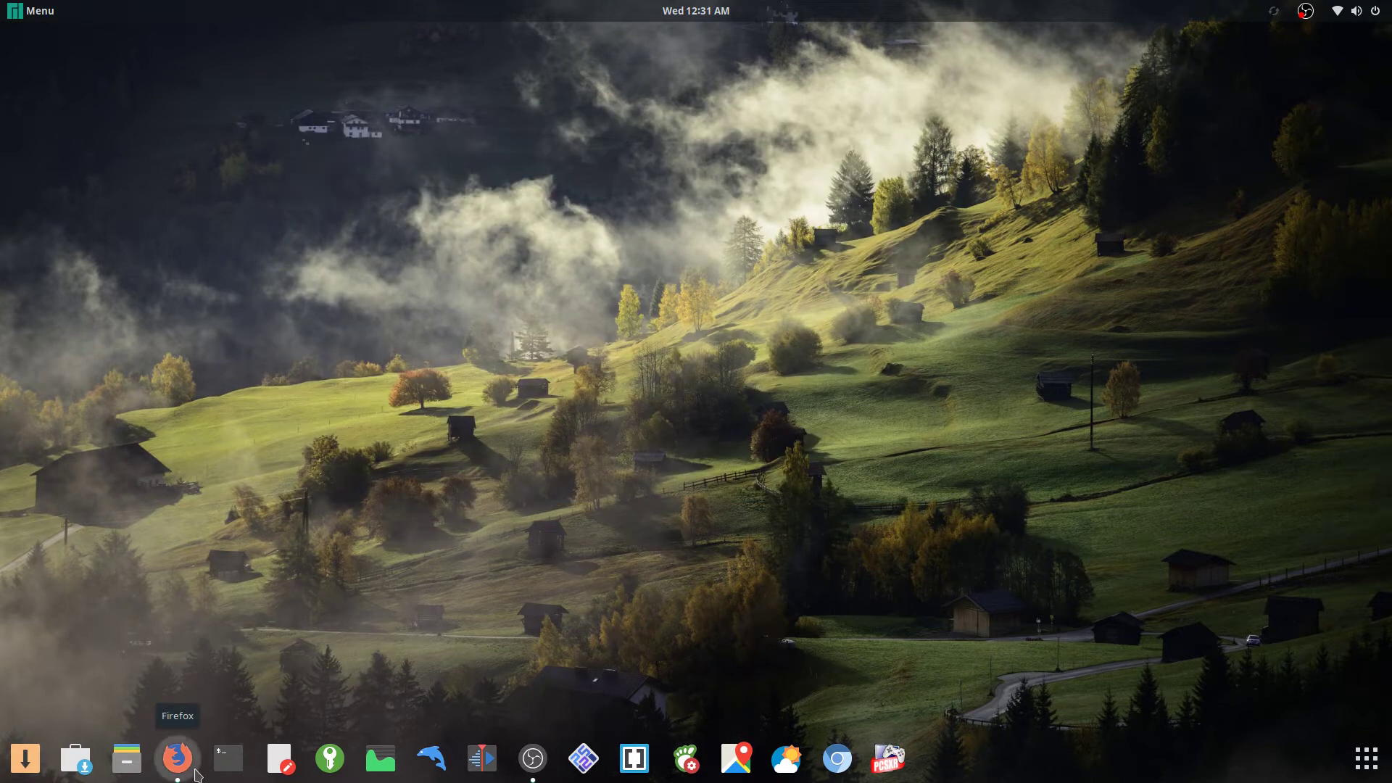
{"action": "left_click", "coordinate": [220, 58]}
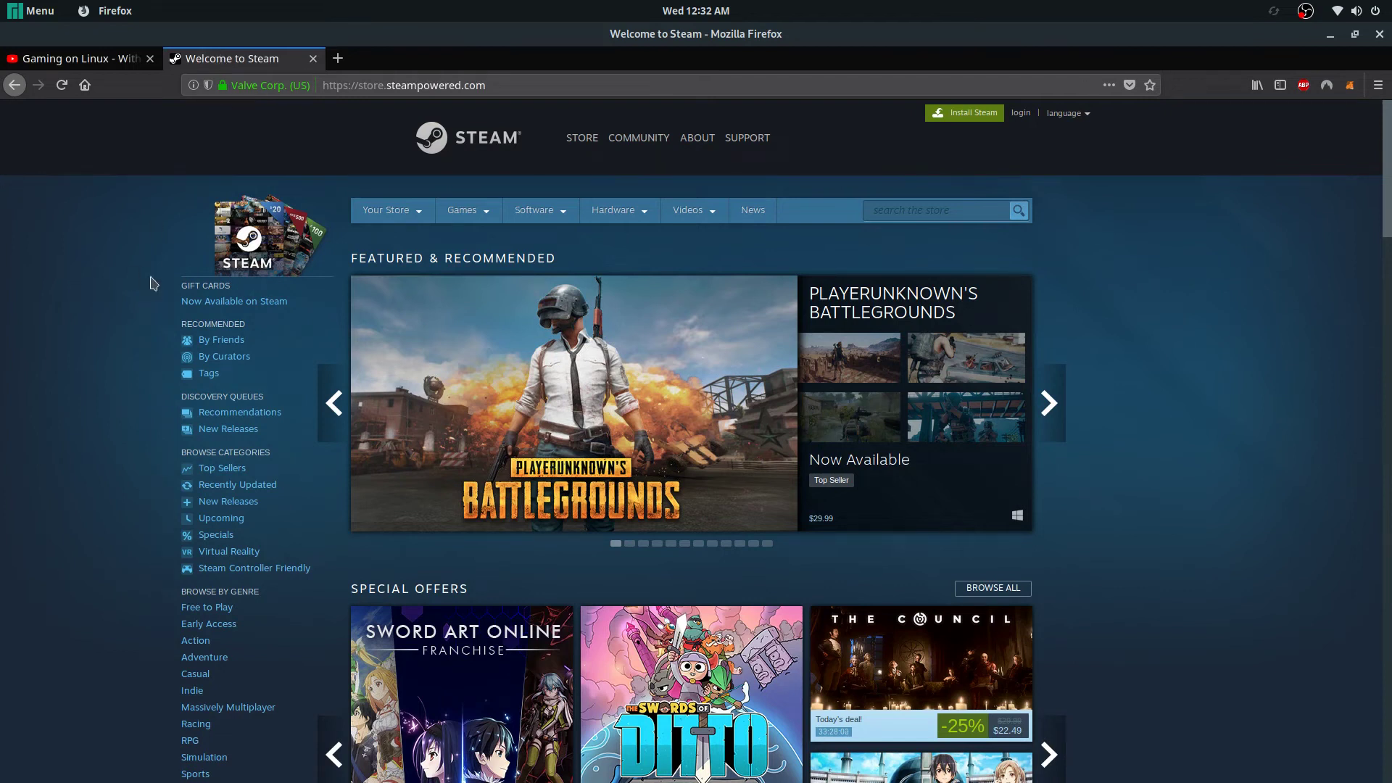
{"action": "left_click", "coordinate": [954, 110]}
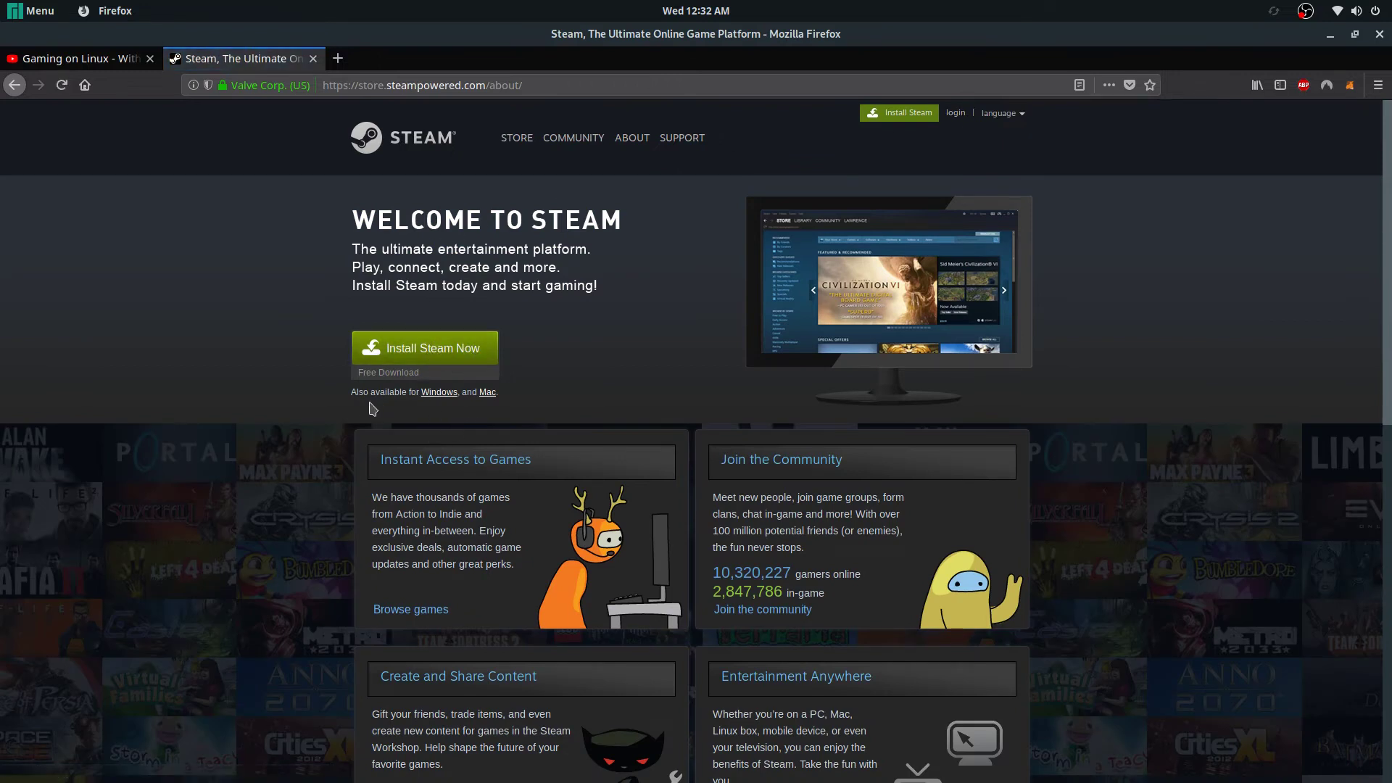
Request the Windows SteamSetup.exe installer, then cancel the download prompt.
{"action": "left_click", "coordinate": [448, 396]}
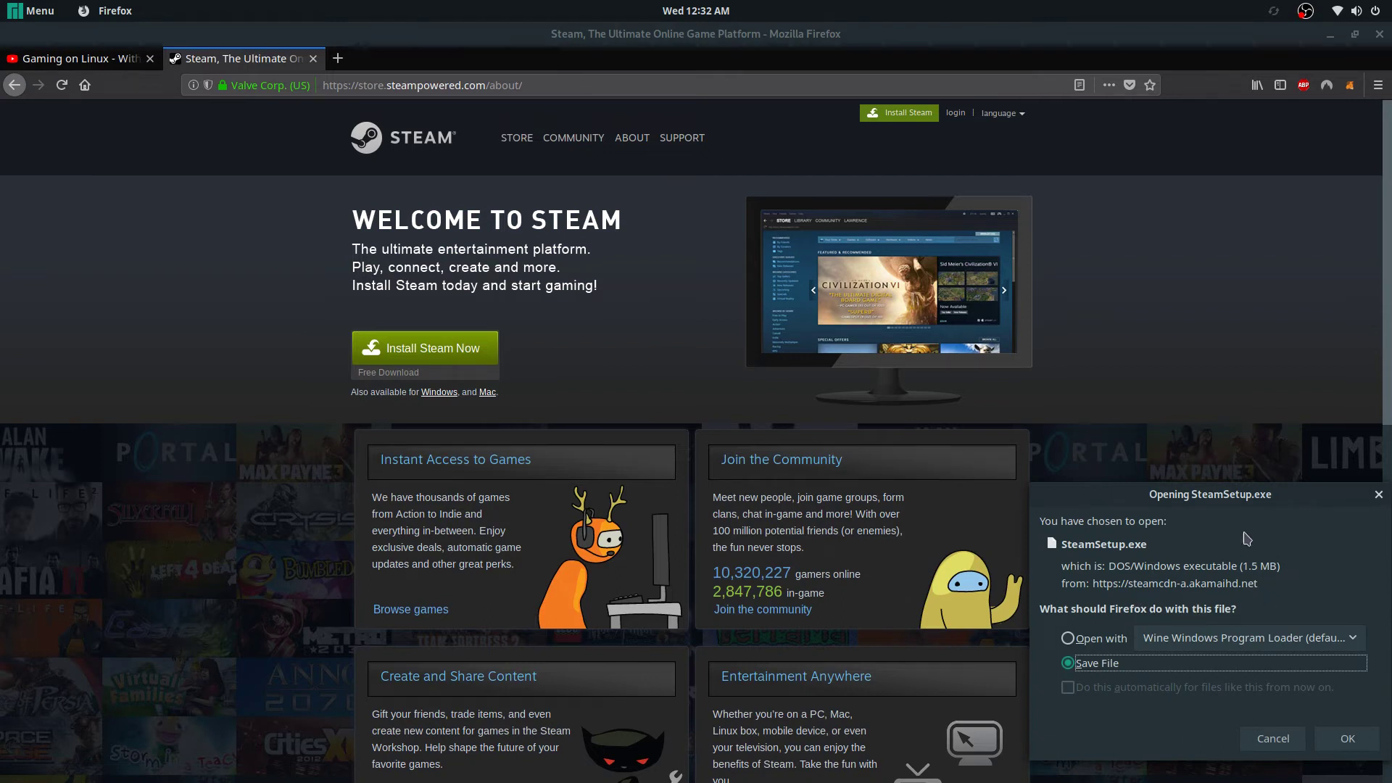
{"action": "left_click_drag", "start_coordinate": [1229, 501], "coordinate": [815, 279]}
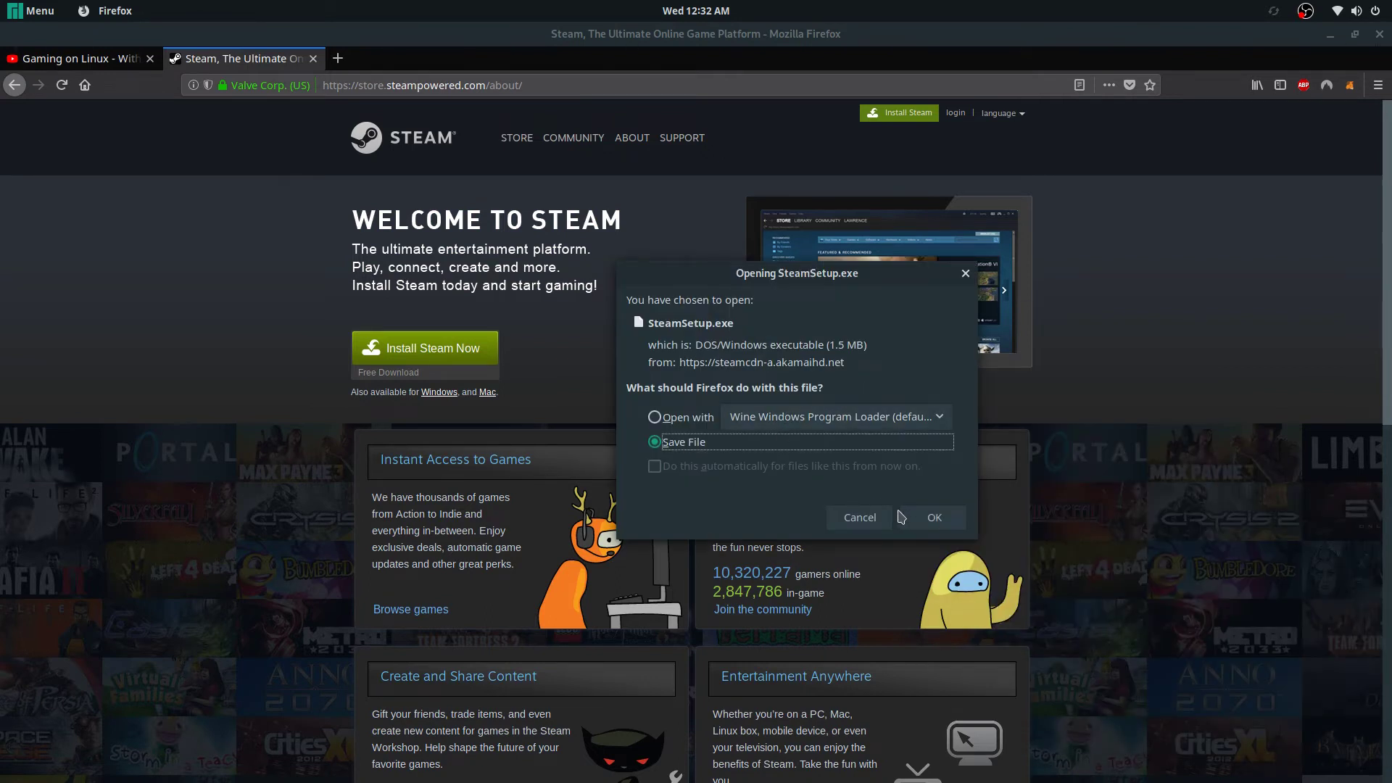
{"action": "left_click", "coordinate": [863, 525]}
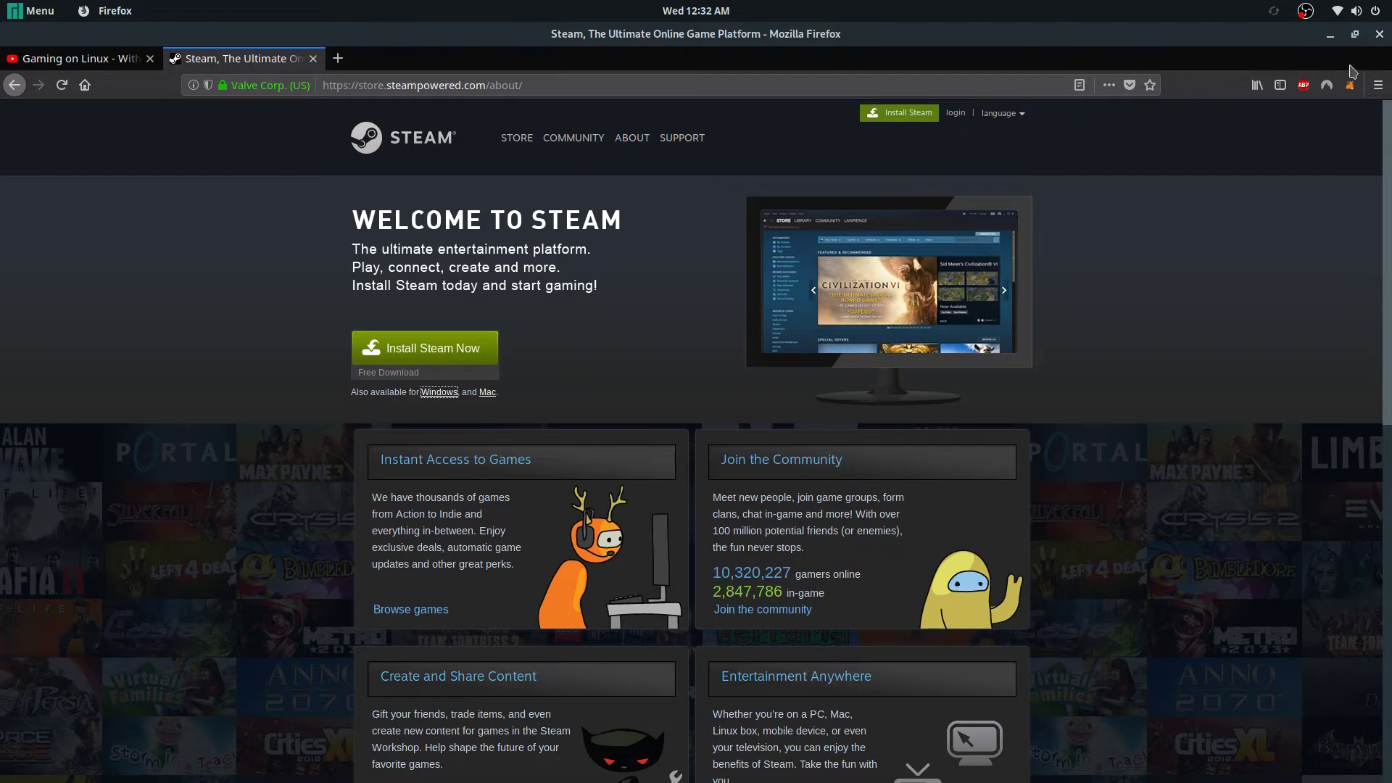
Minimise Firefox, locate SteamSetup.exe in the Downloads folder in Files, then close Files.
{"action": "left_click", "coordinate": [1331, 34]}
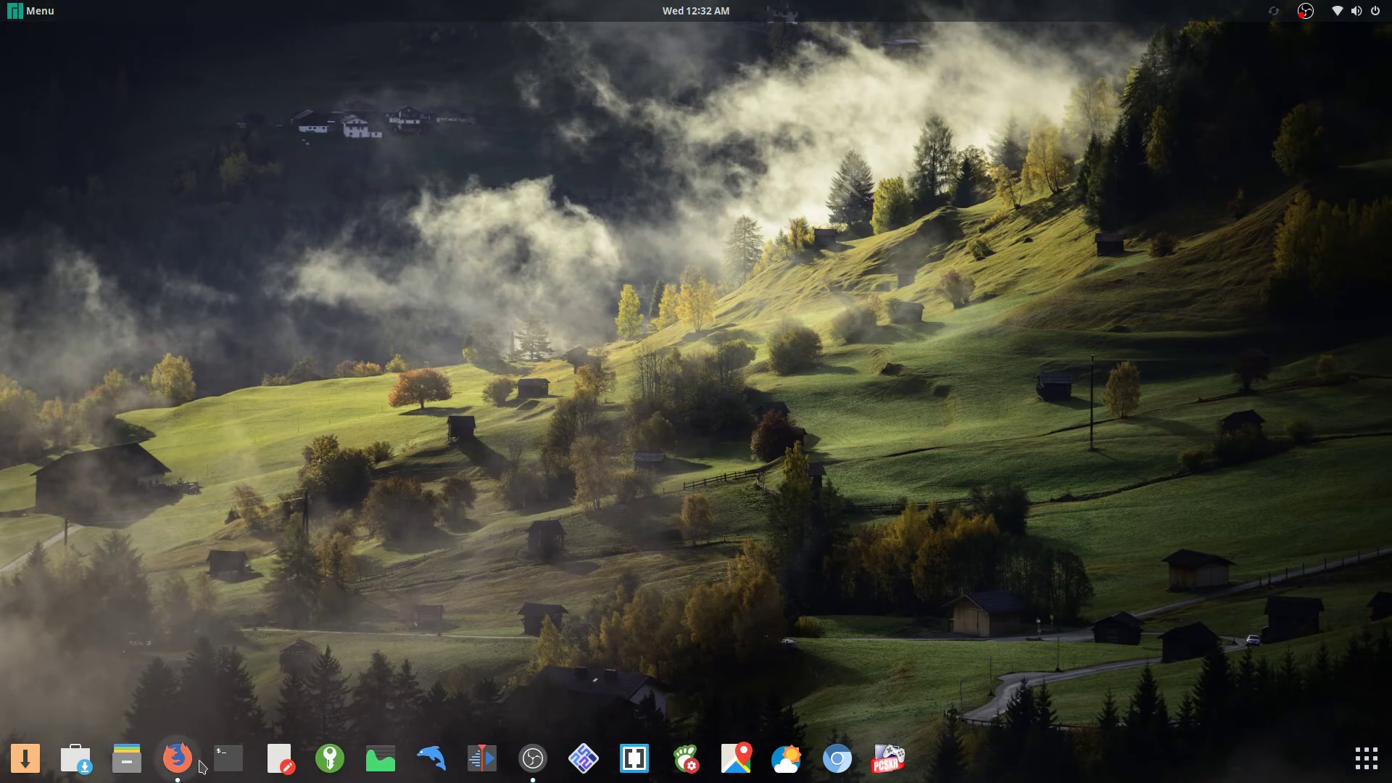
{"action": "left_click", "coordinate": [126, 758]}
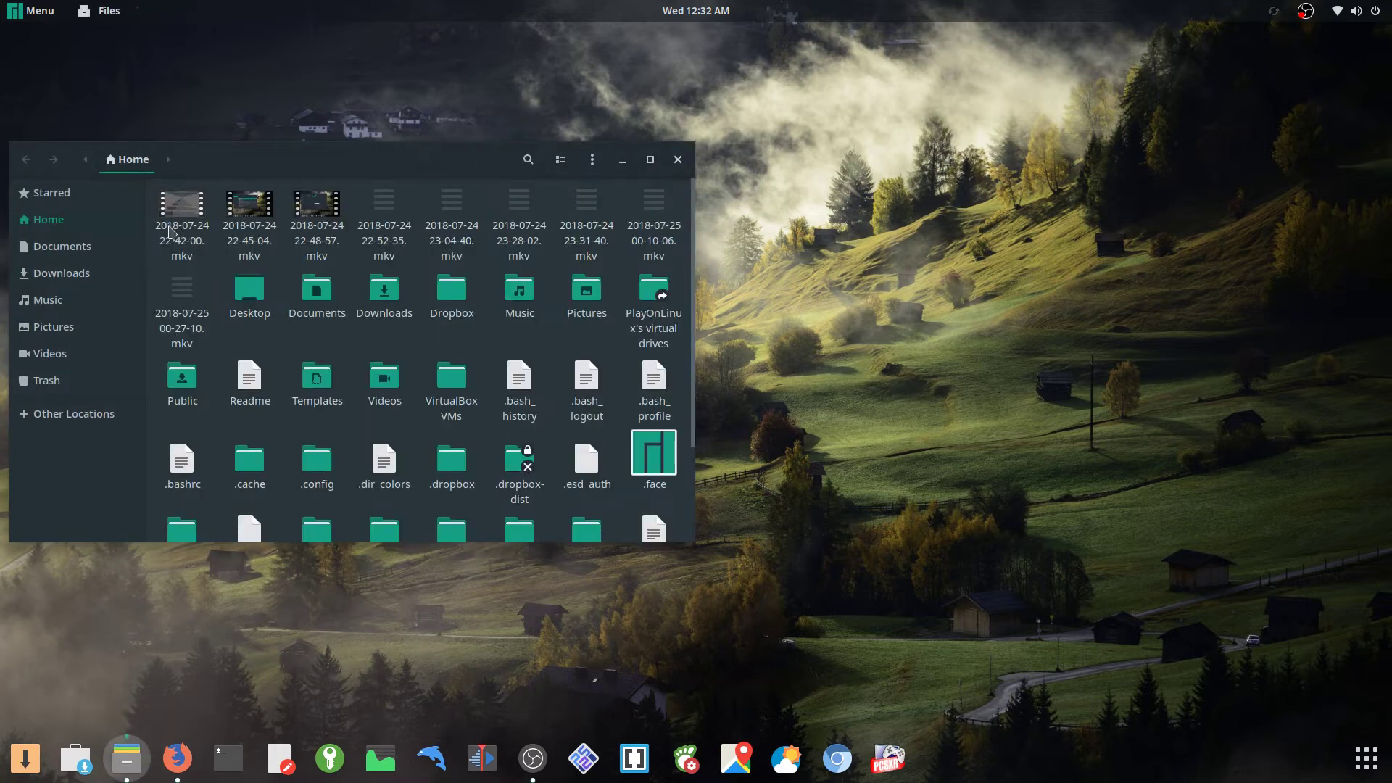
{"action": "left_click", "coordinate": [105, 271]}
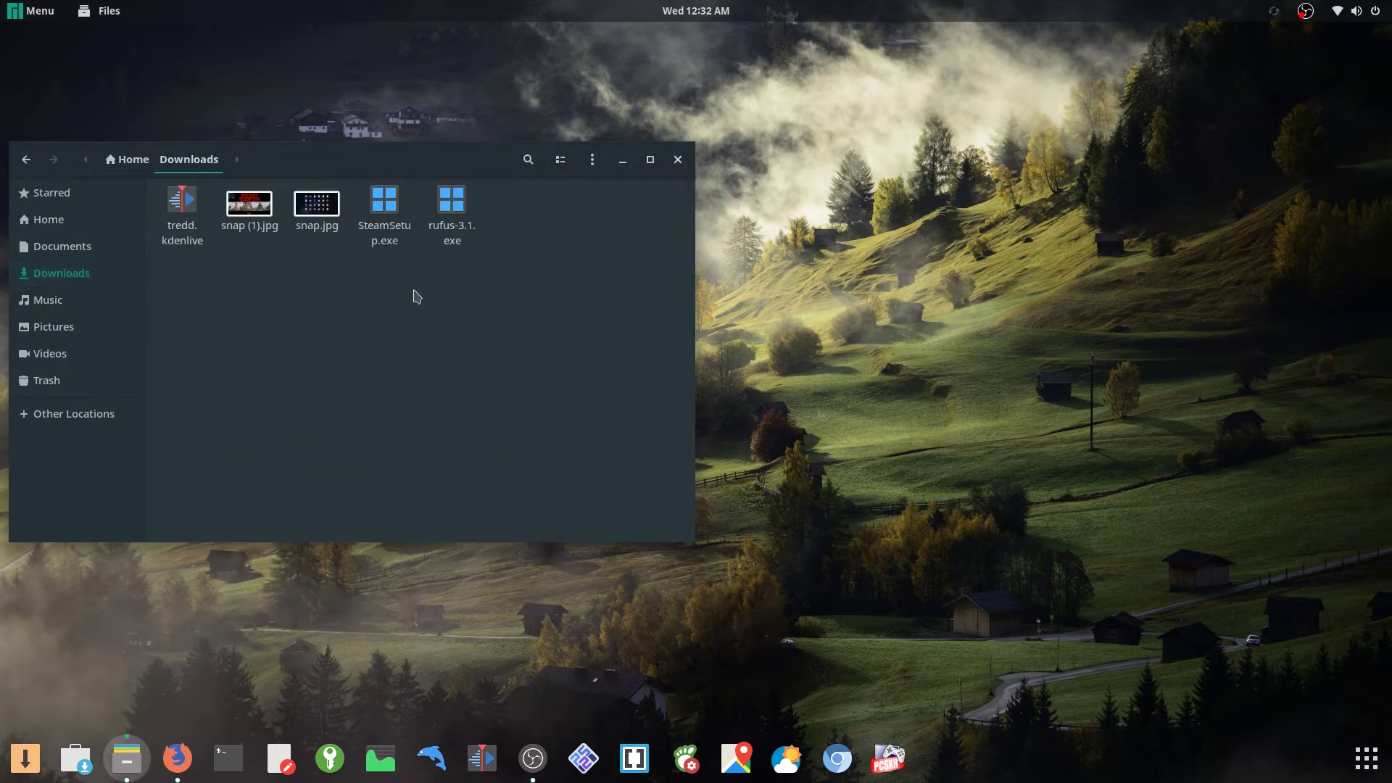
{"action": "right_click", "coordinate": [390, 229]}
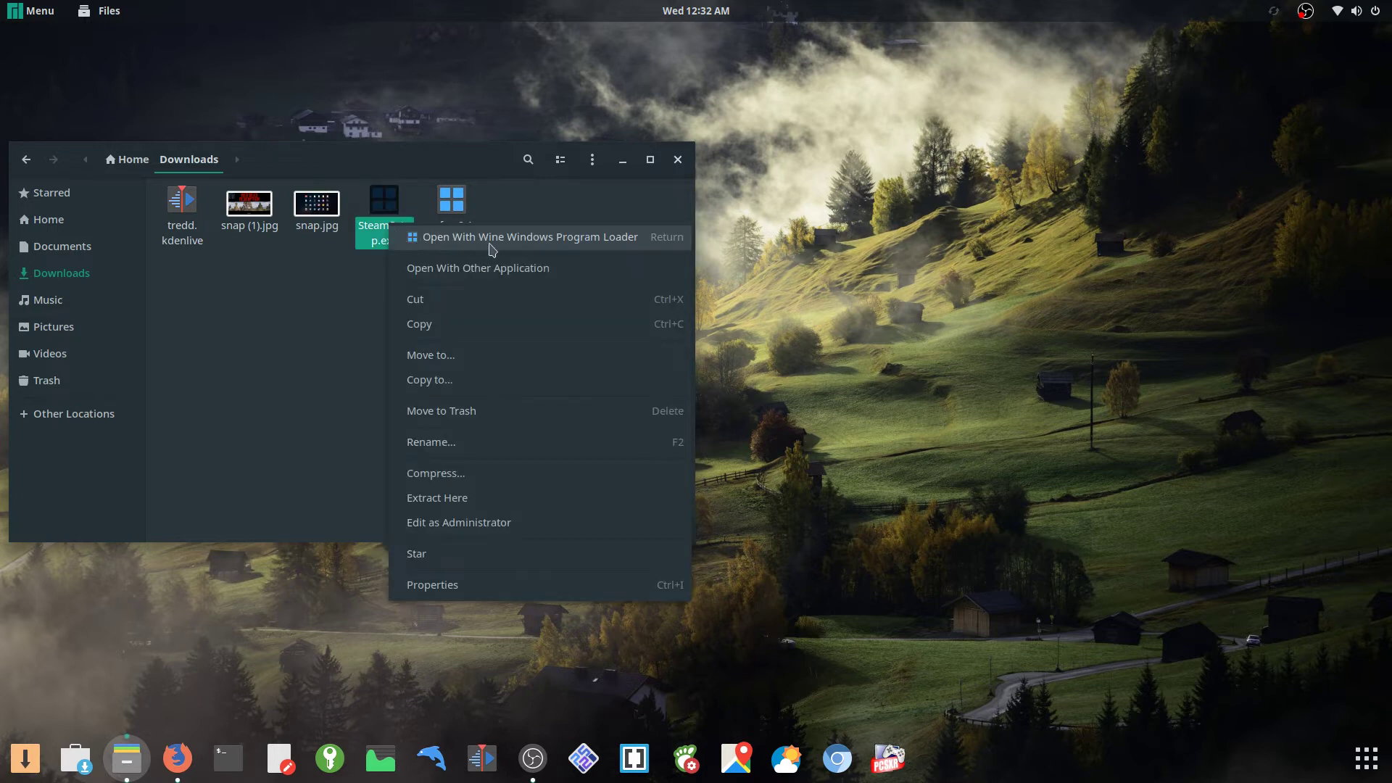
{"action": "left_click", "coordinate": [316, 308]}
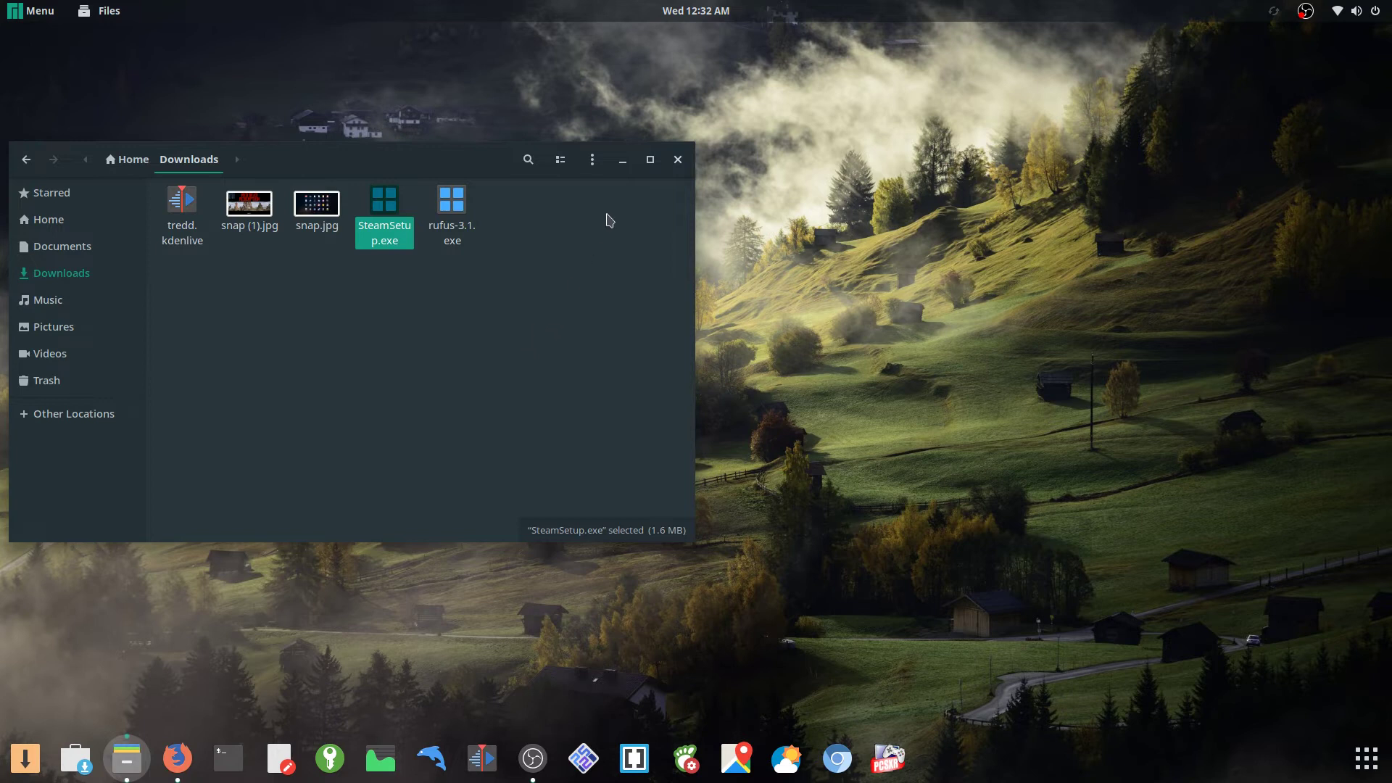
{"action": "left_click", "coordinate": [678, 161]}
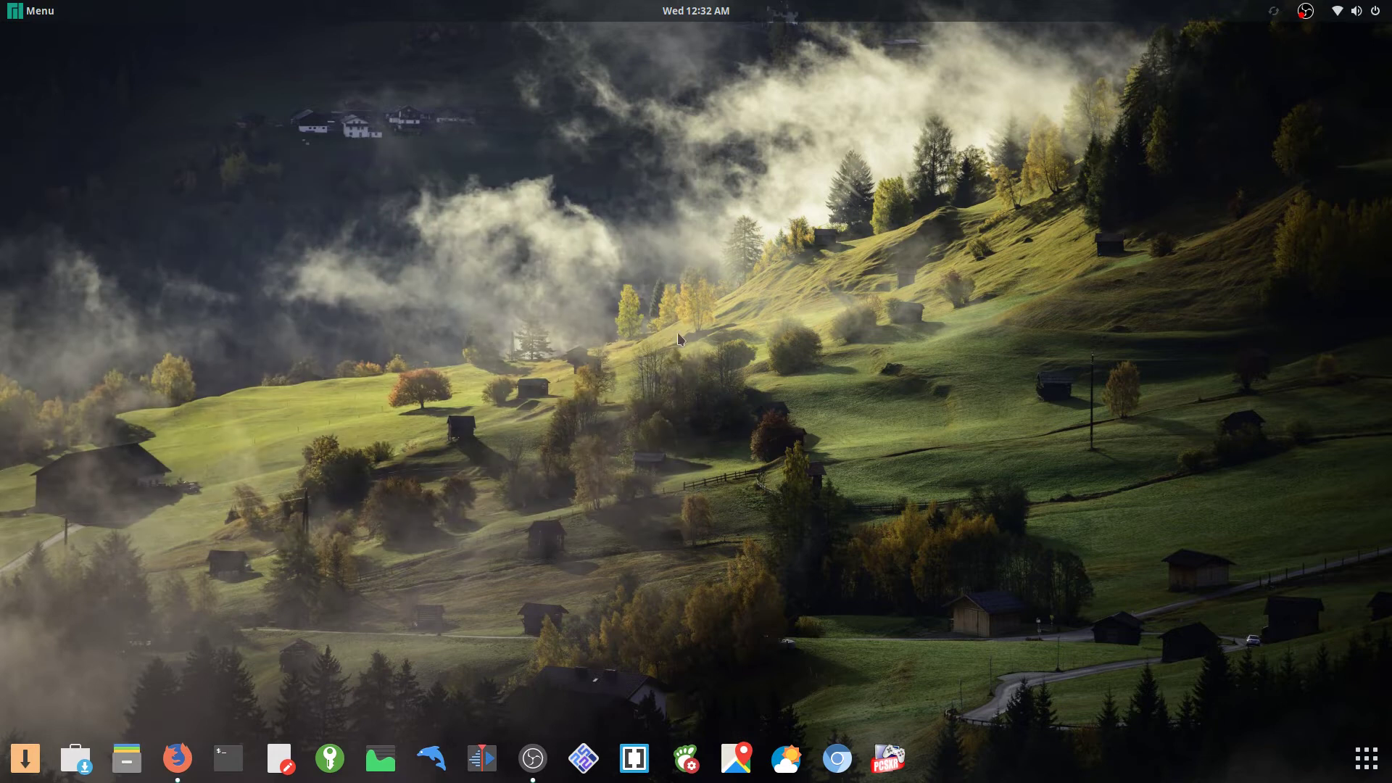
Search 'st' in the application launcher and start Steam to its Library page.
{"action": "left_click", "coordinate": [1363, 758]}
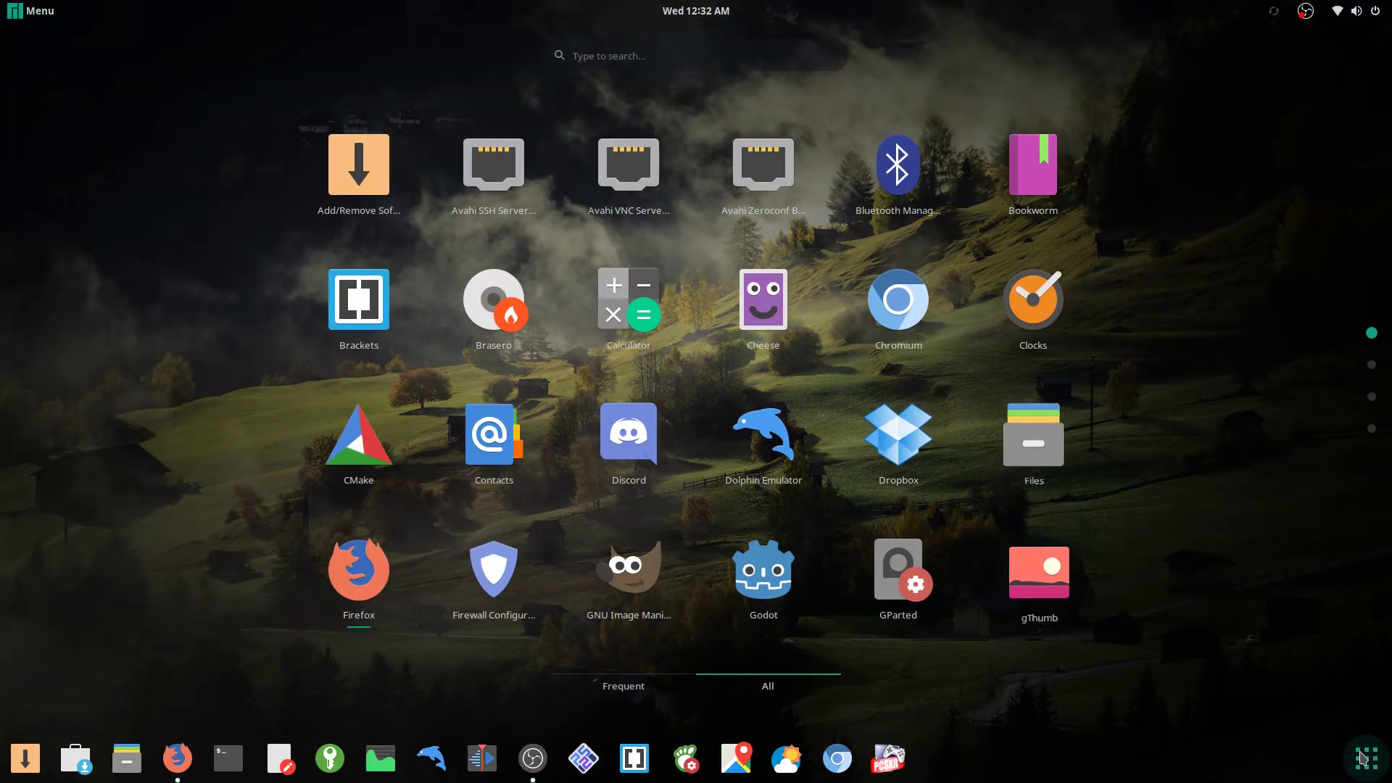
{"action": "left_click", "coordinate": [1363, 757]}
{"action": "left_click", "coordinate": [1363, 757]}
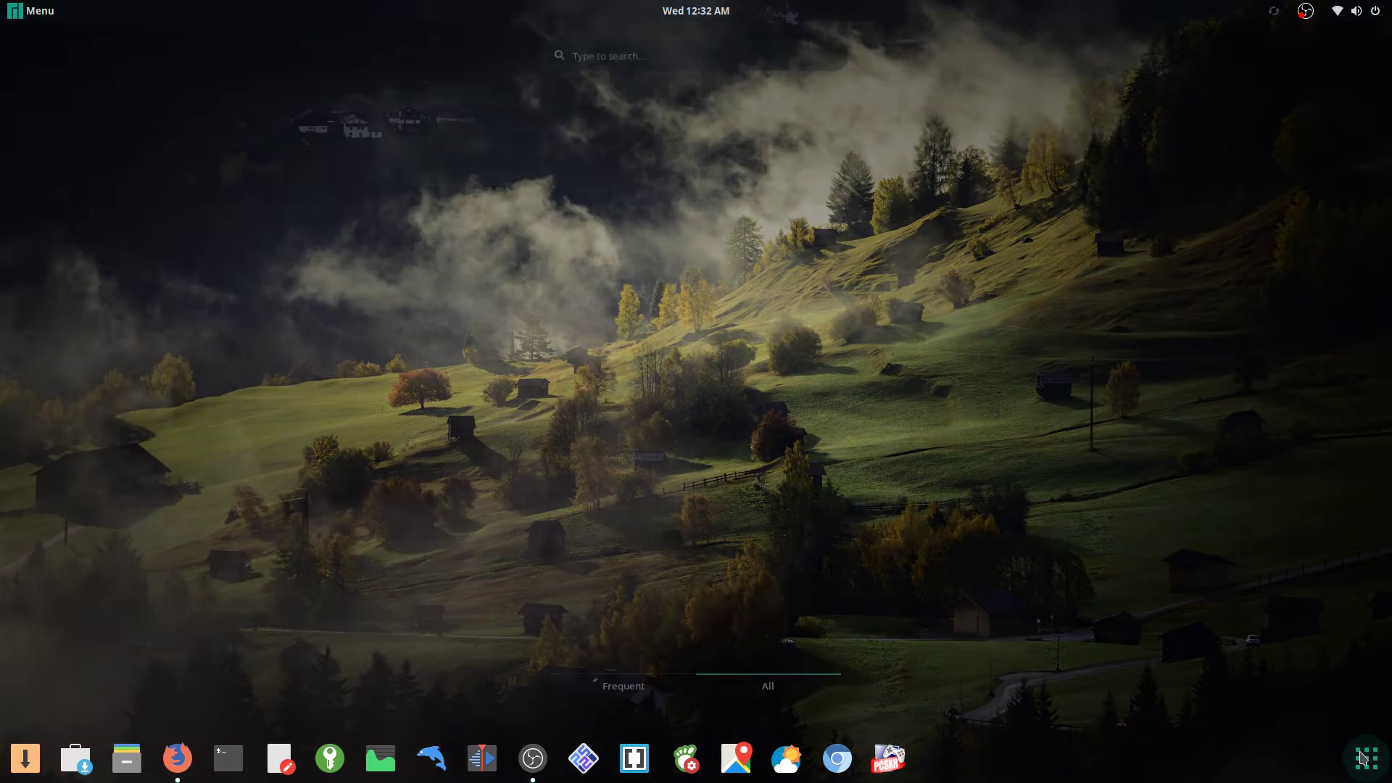
{"action": "type", "text": "st"}
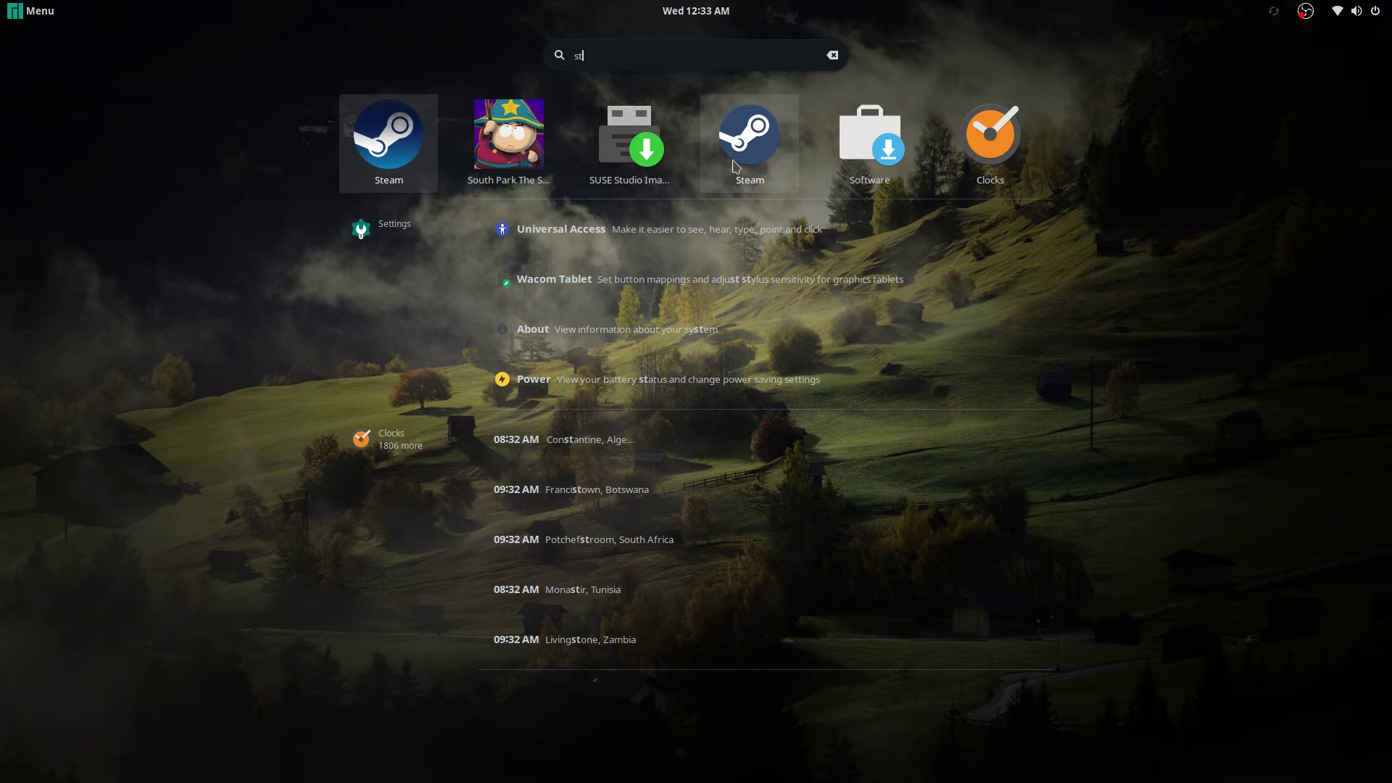
{"action": "left_click", "coordinate": [390, 153]}
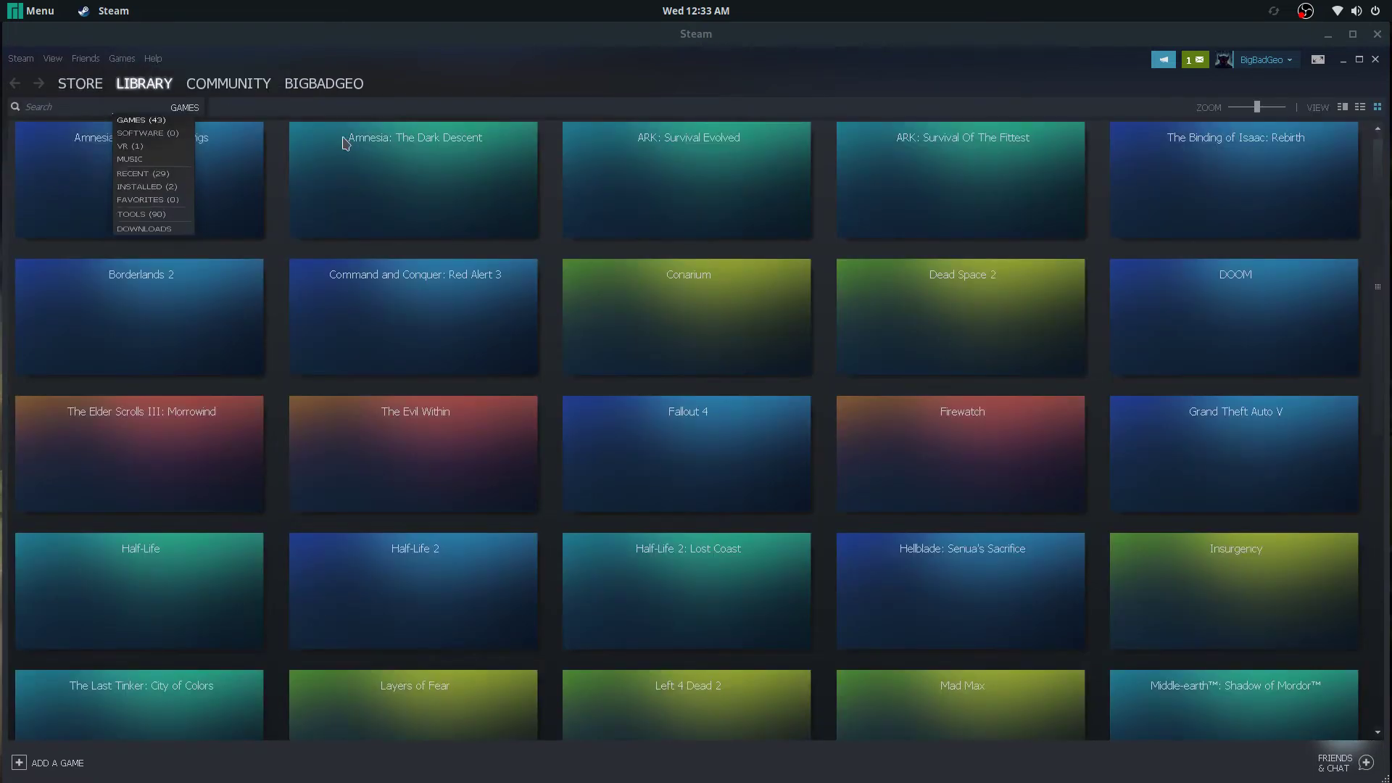
Filter the Steam library to Installed, leaving Perception and South Park: The Stick of Truth.
{"action": "left_click", "coordinate": [60, 61]}
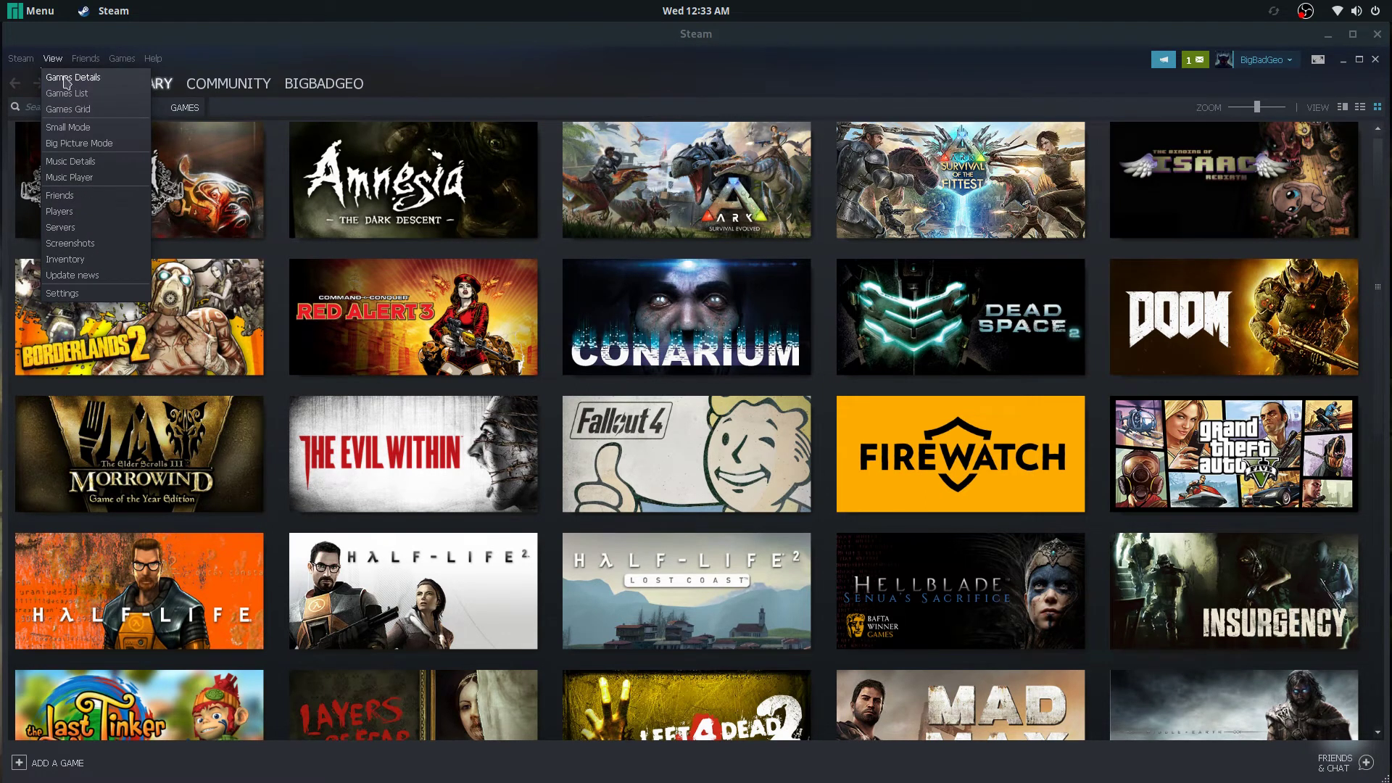
{"action": "left_click", "coordinate": [148, 64]}
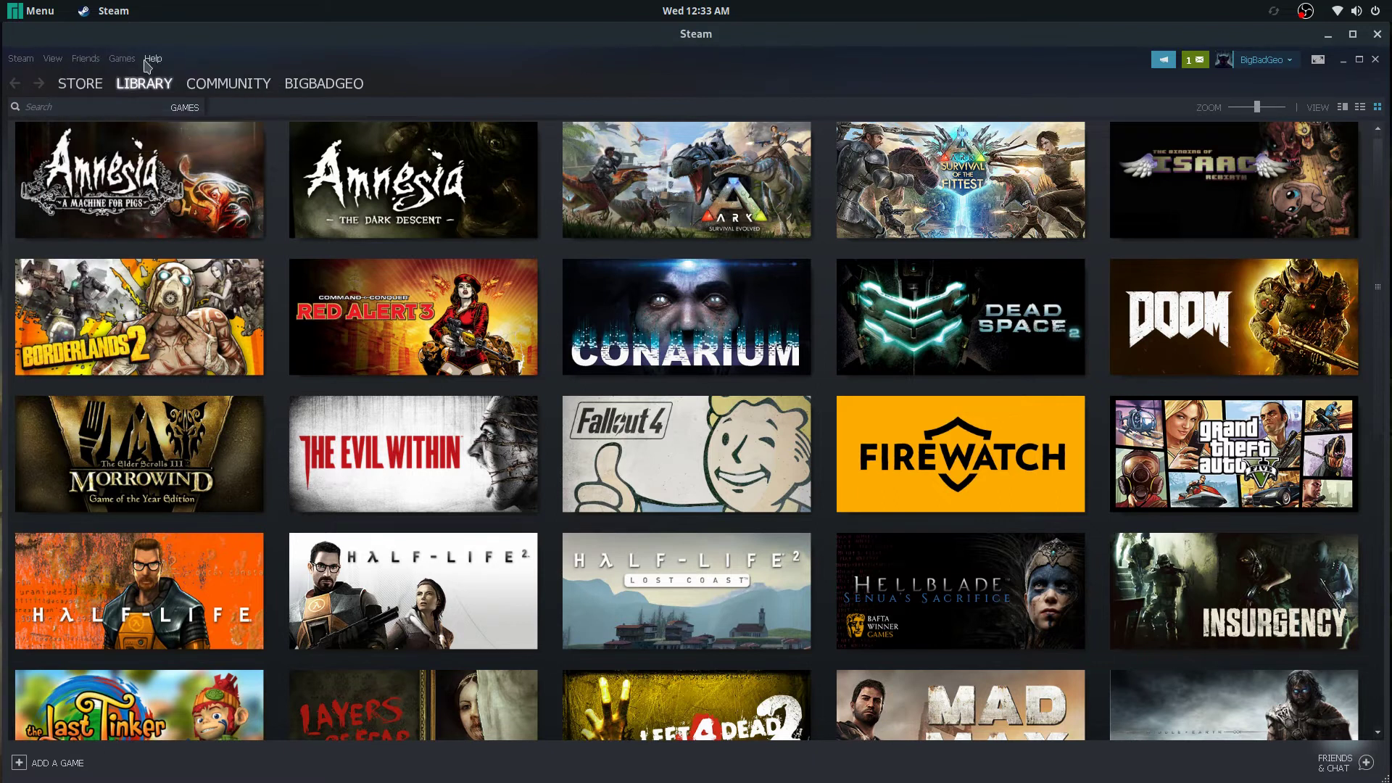
{"action": "mouse_move", "coordinate": [134, 89]}
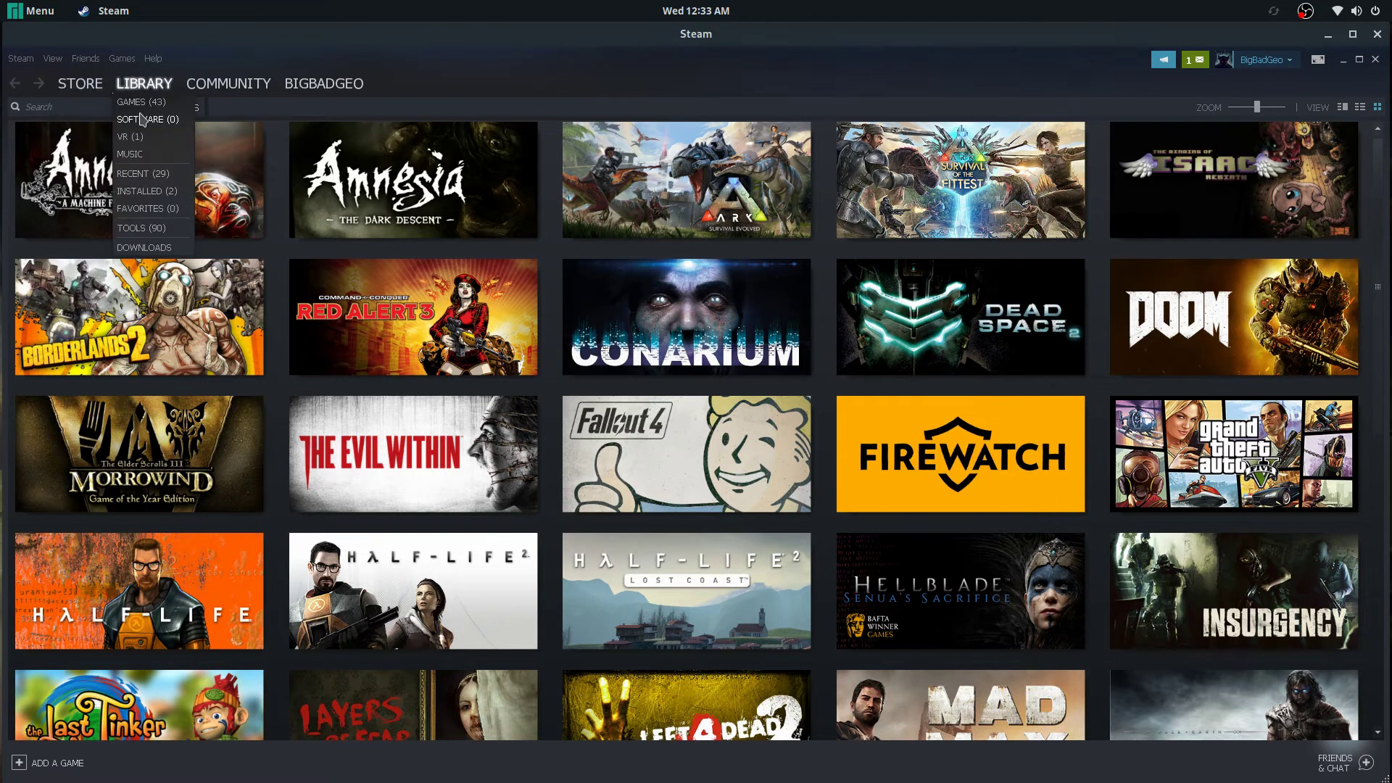
{"action": "left_click", "coordinate": [149, 191]}
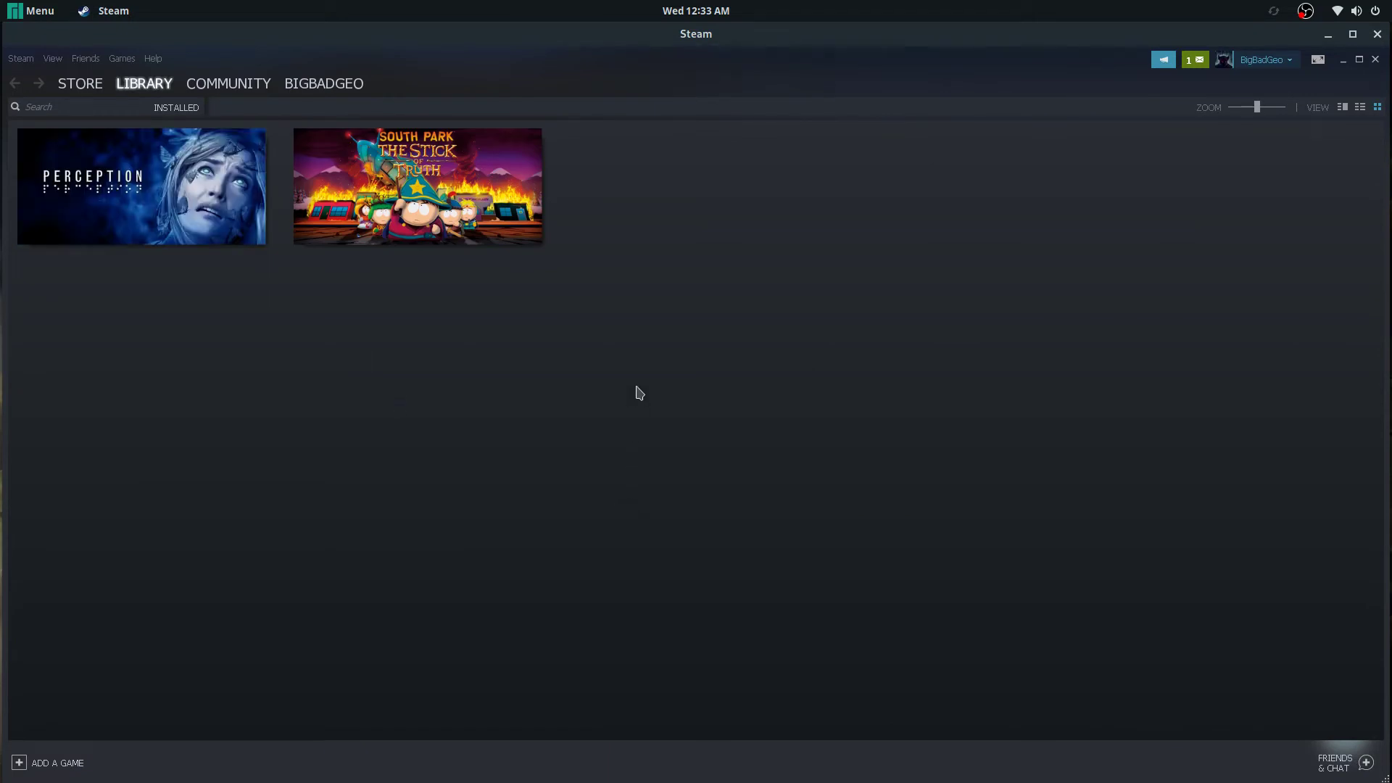
{"action": "mouse_move", "coordinate": [434, 208]}
{"action": "mouse_move", "coordinate": [540, 217]}
{"action": "mouse_move", "coordinate": [485, 205]}
{"action": "mouse_move", "coordinate": [209, 148]}
{"action": "mouse_move", "coordinate": [138, 236]}
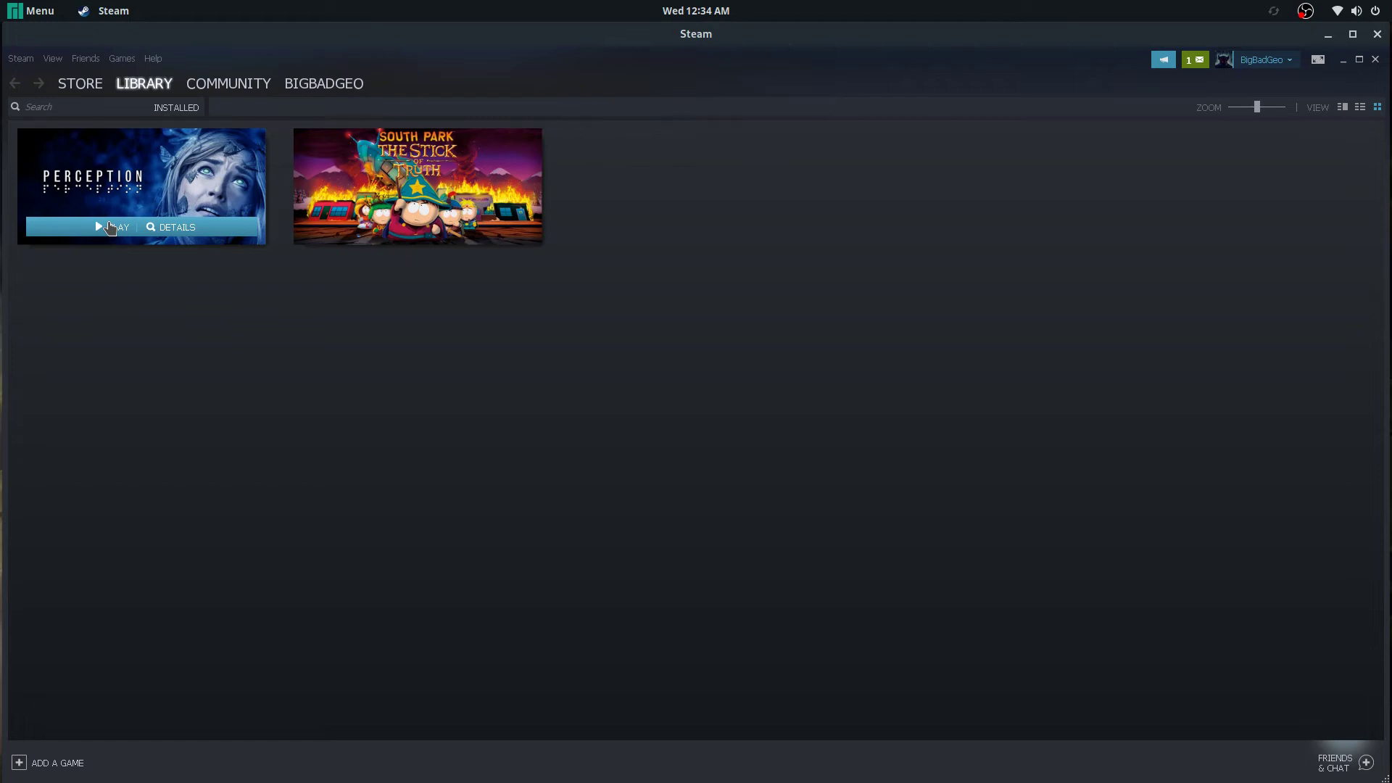
Launch Perception from its library tile and start a new game to reach Select Mode.
{"action": "left_click", "coordinate": [110, 228]}
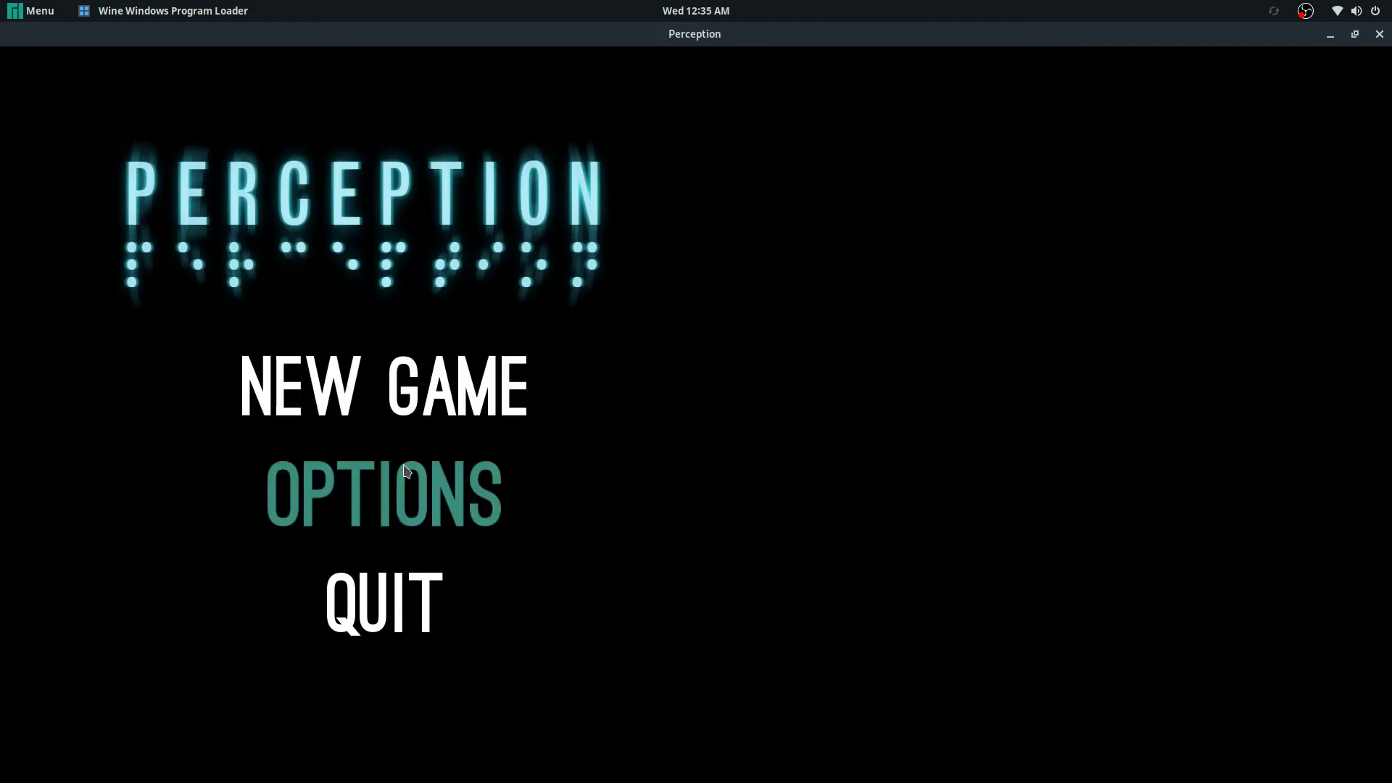
{"action": "left_click", "coordinate": [425, 415]}
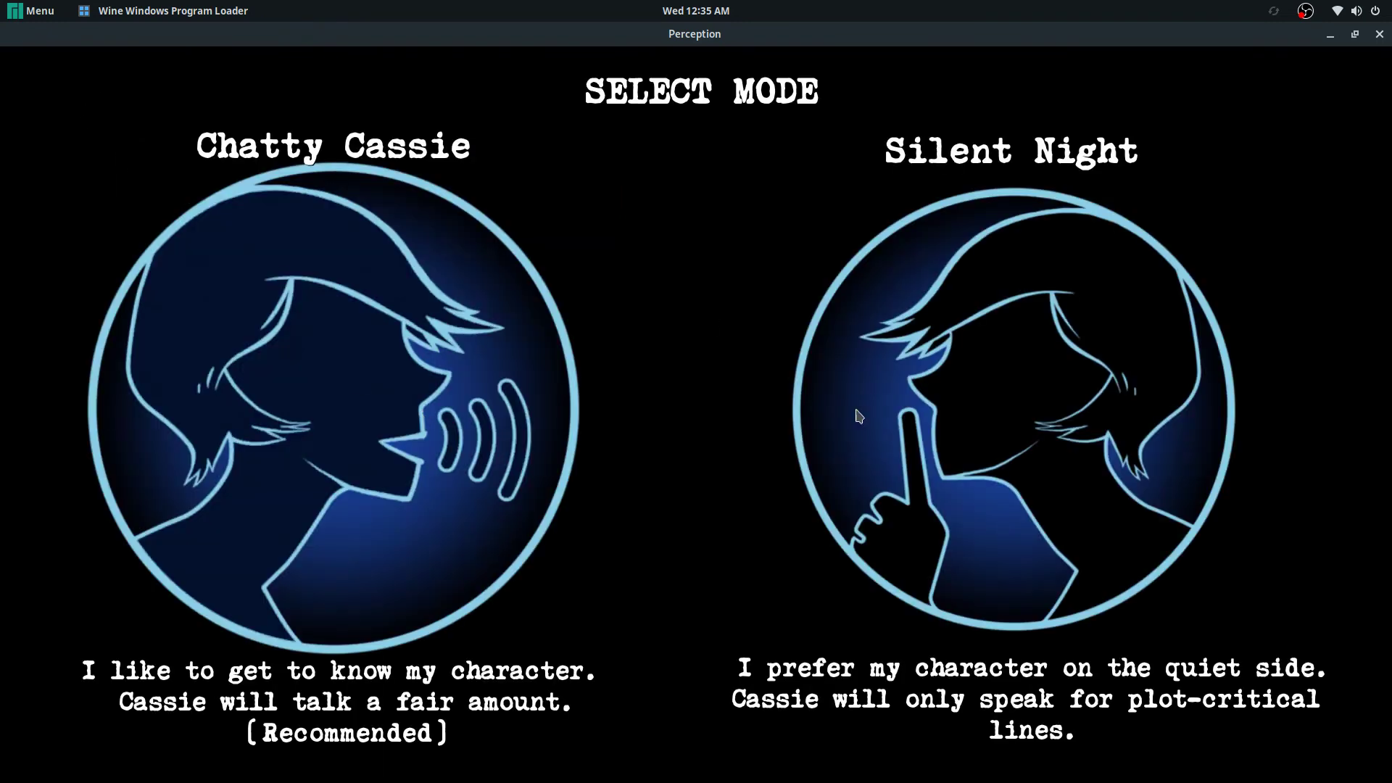
Raise Perception's Graphics quality from Medium to Ultra at 1920X1080 windowed and apply it.
{"action": "key", "text": "Escape"}
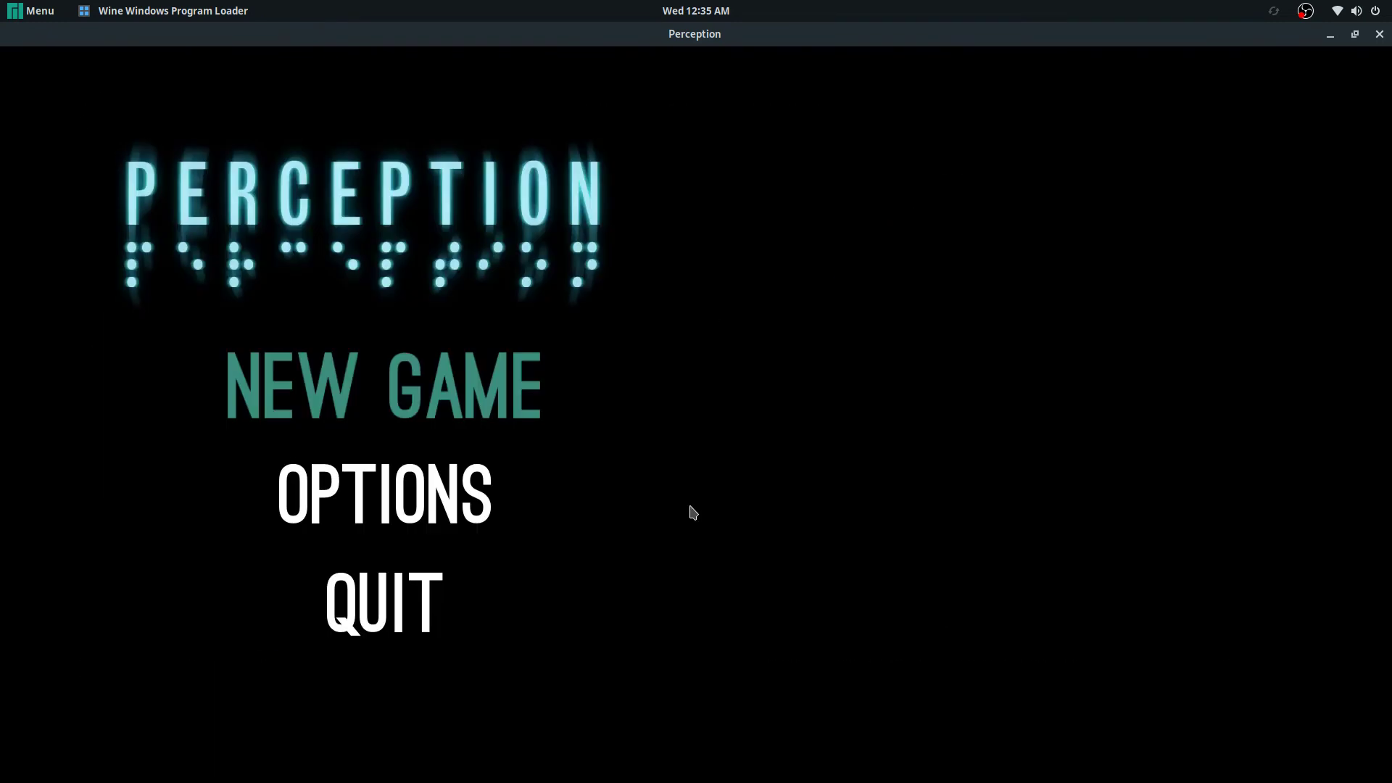
{"action": "left_click", "coordinate": [454, 497]}
{"action": "left_click", "coordinate": [418, 466]}
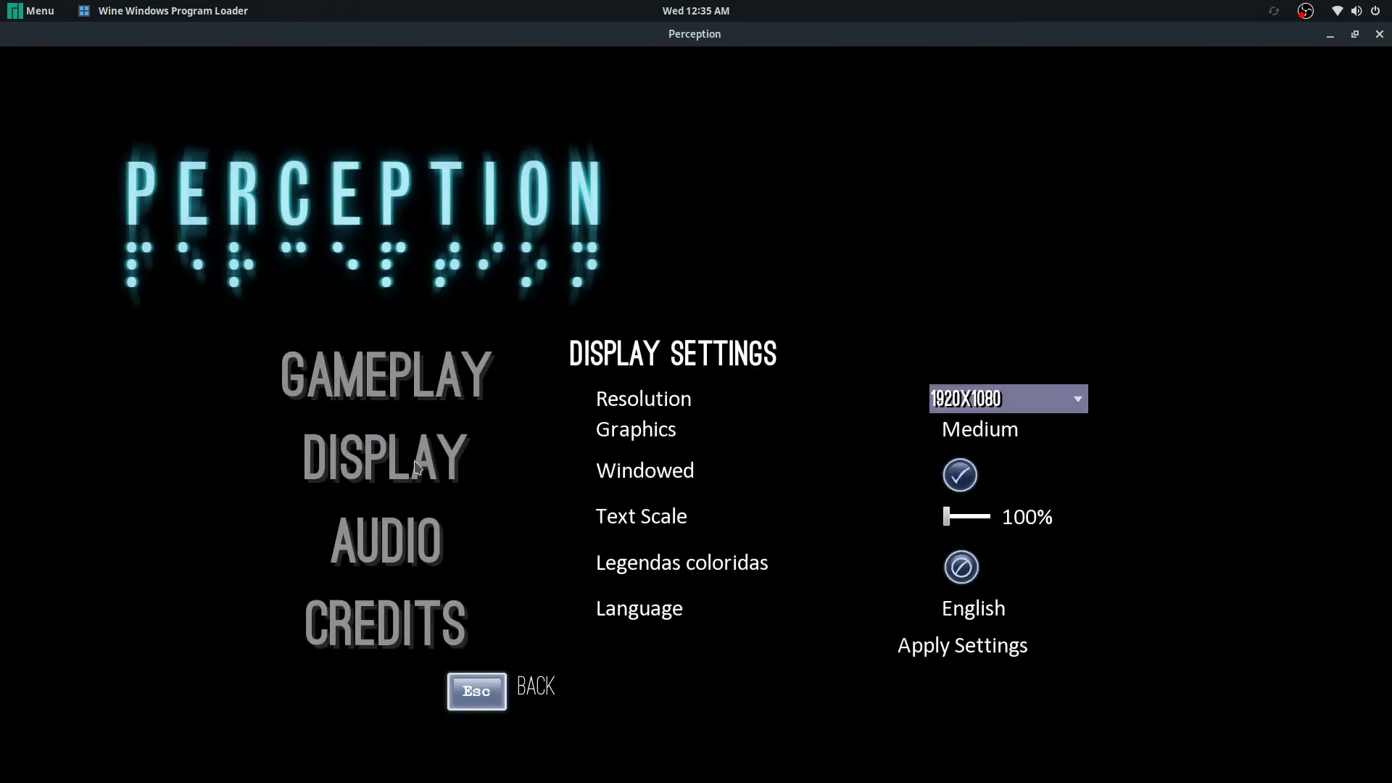
{"action": "left_click", "coordinate": [1004, 431]}
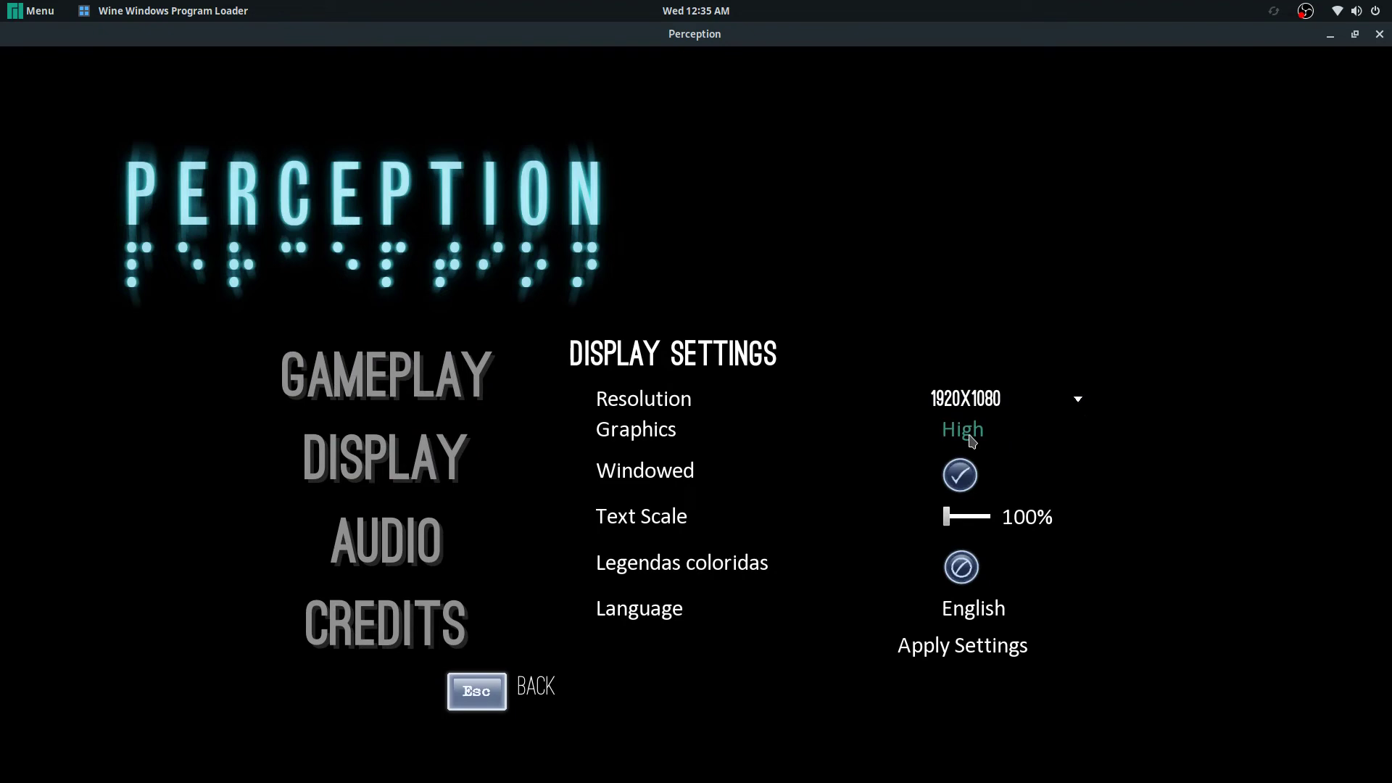
{"action": "left_click", "coordinate": [976, 437]}
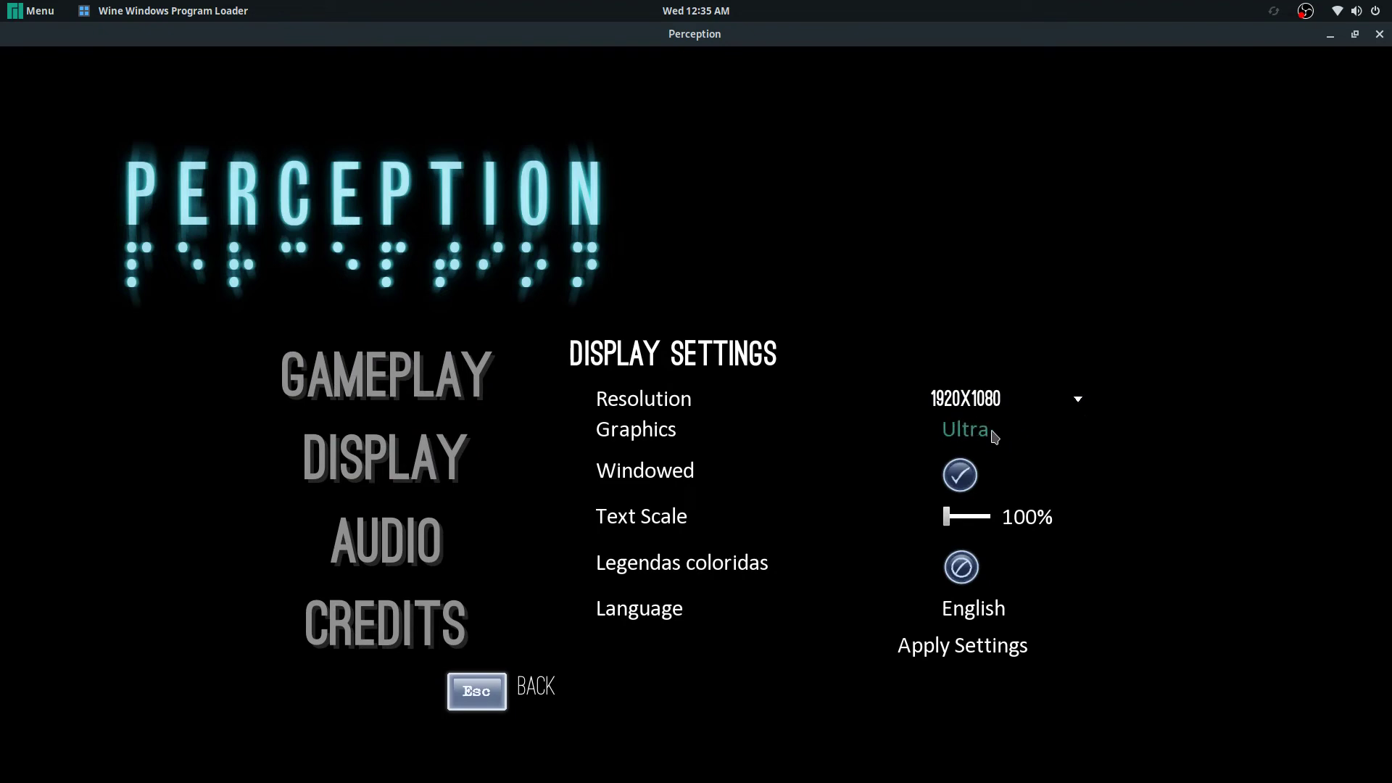
{"action": "left_click", "coordinate": [959, 653]}
{"action": "left_click", "coordinate": [984, 647]}
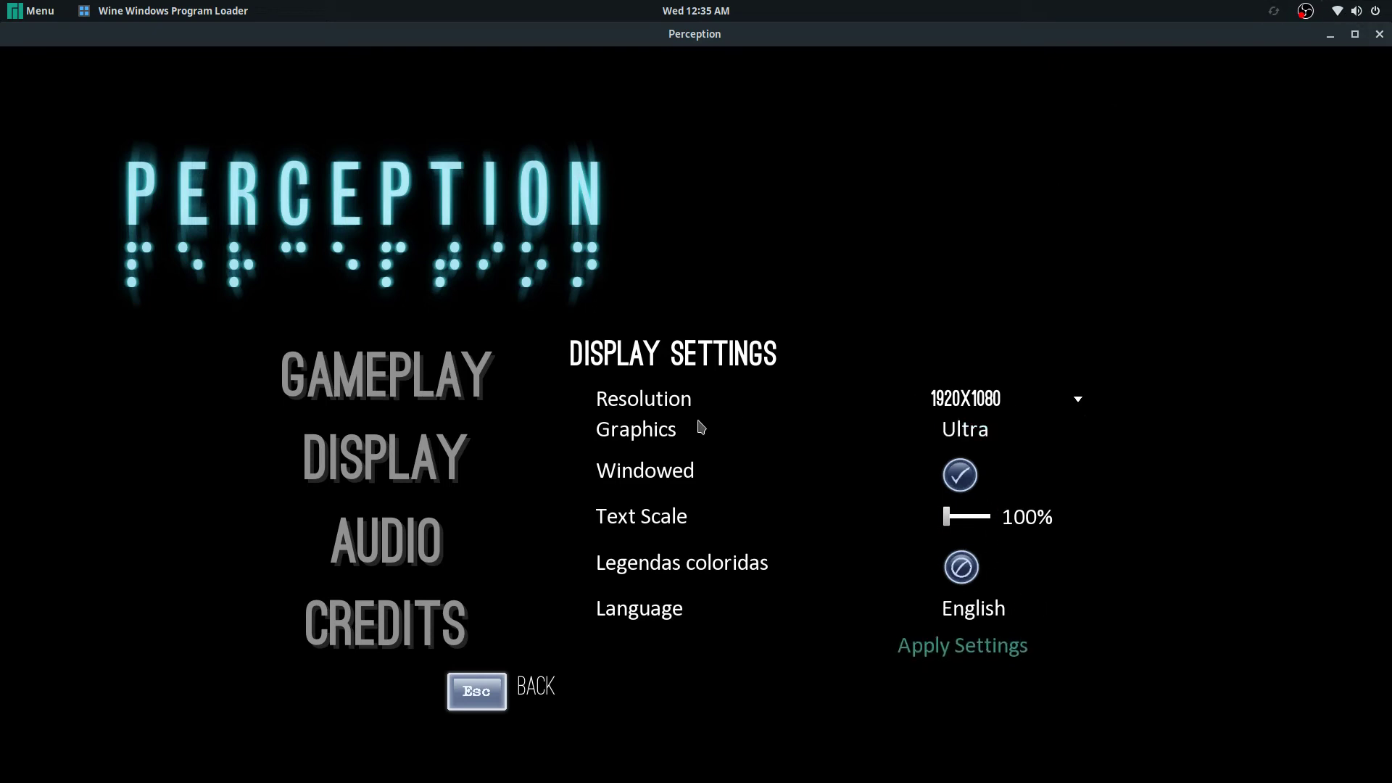
{"action": "key", "text": "Escape"}
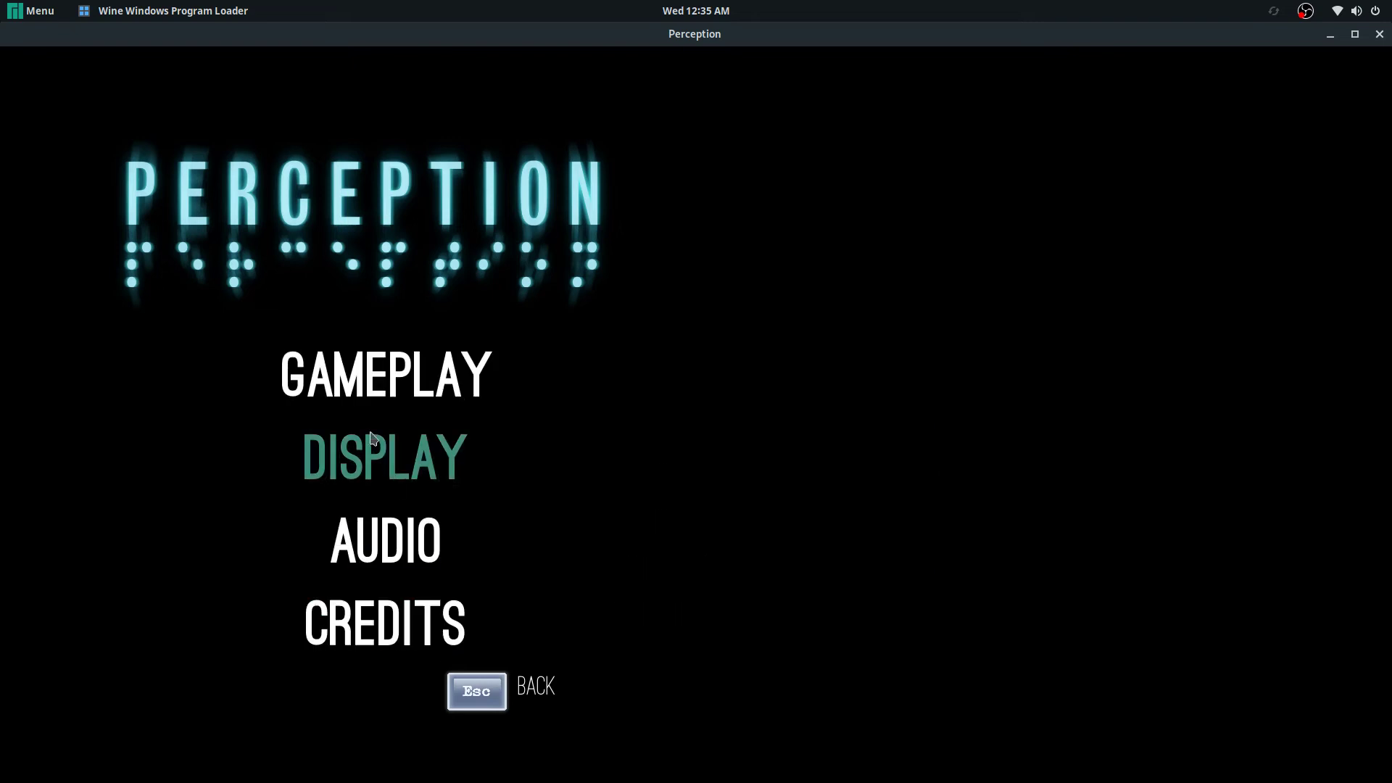
Start a new Perception game choosing Chatty Cassie and the Spooky mode.
{"action": "key", "text": "Escape"}
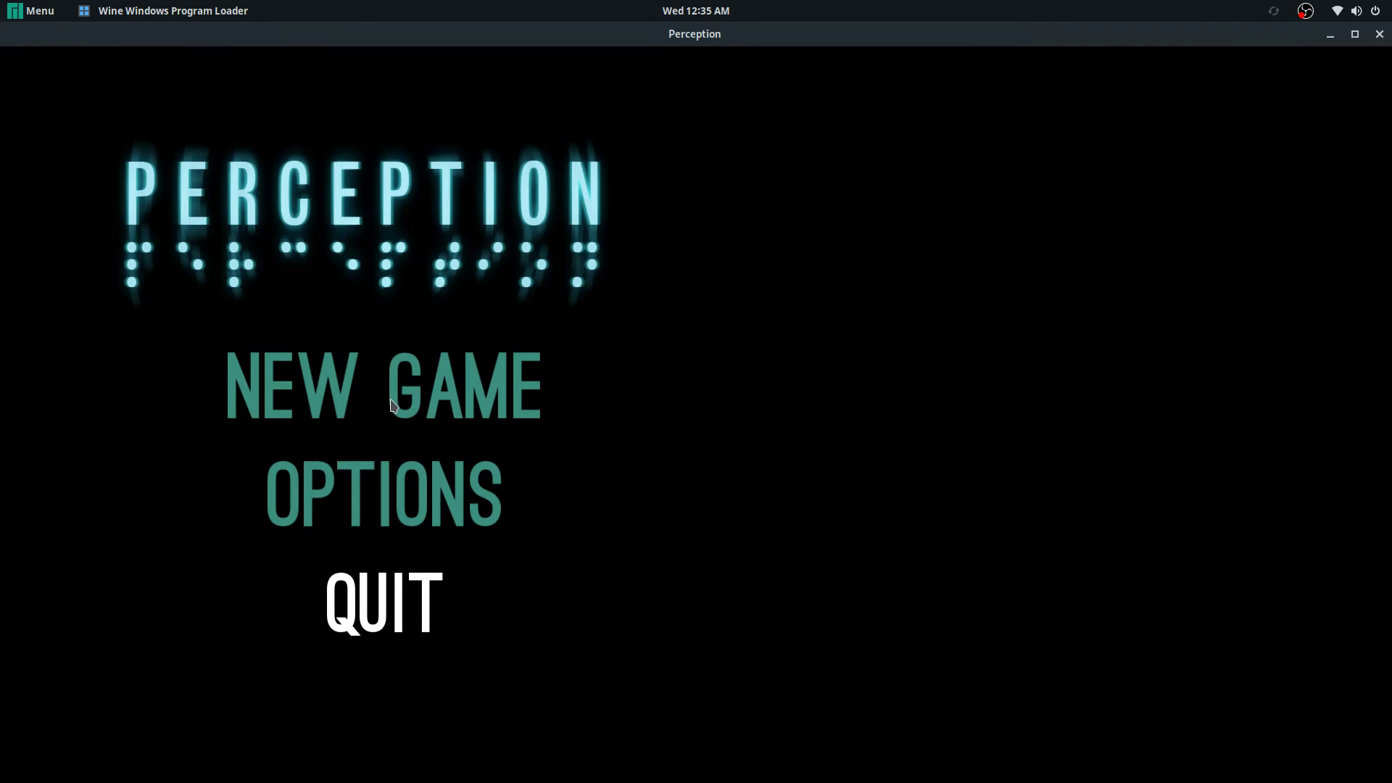
{"action": "left_click", "coordinate": [392, 405]}
{"action": "left_click", "coordinate": [372, 391]}
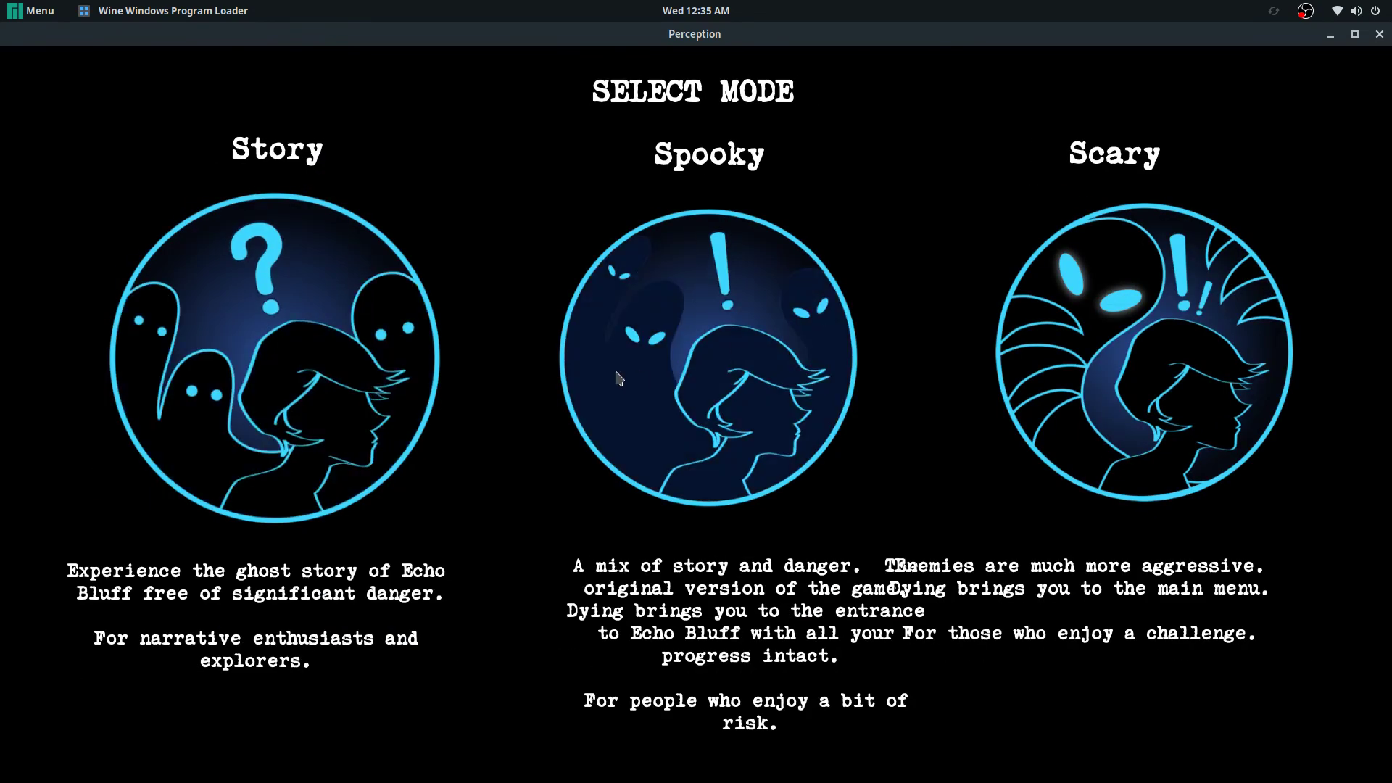
{"action": "left_click", "coordinate": [618, 378]}
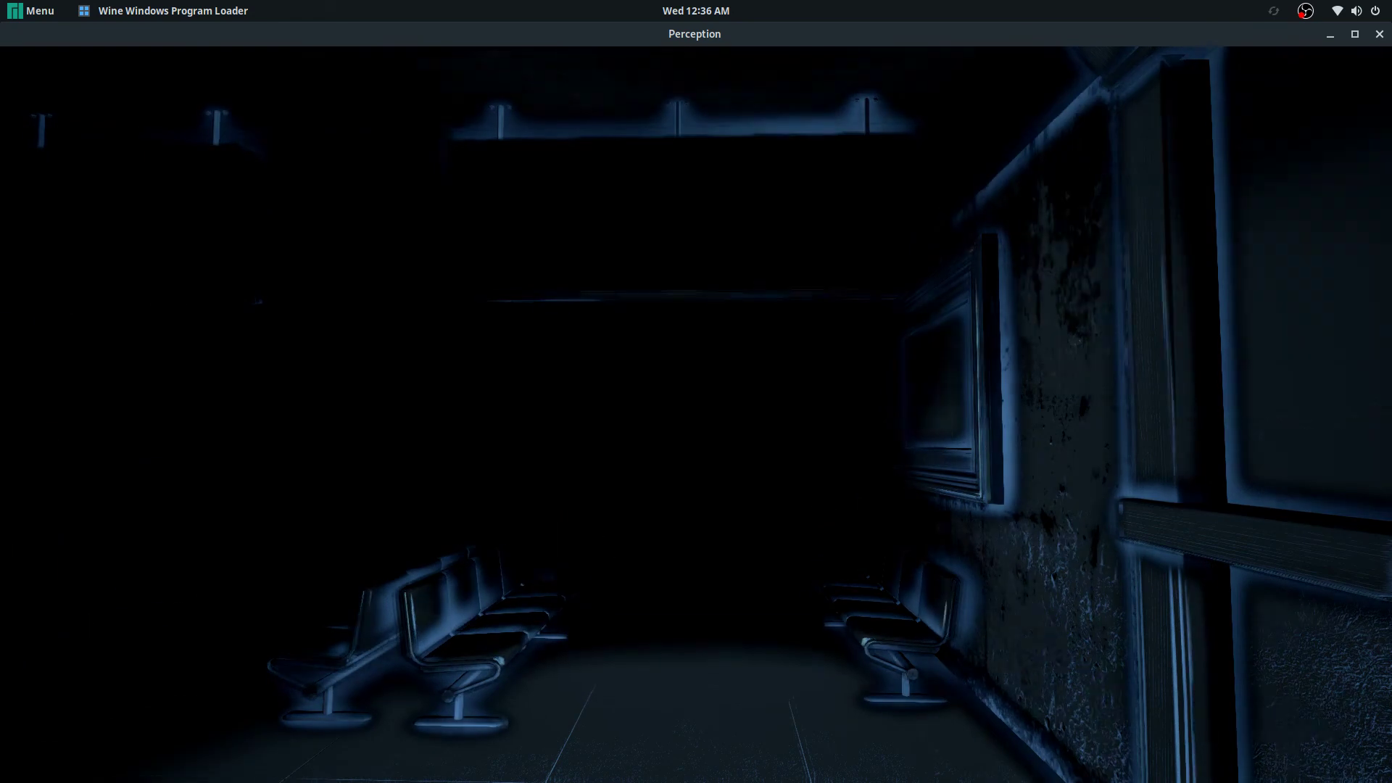
Walk forward through the dark Logan Airport waiting room until the snowy house porch appears.
{"action": "key", "text": "w"}
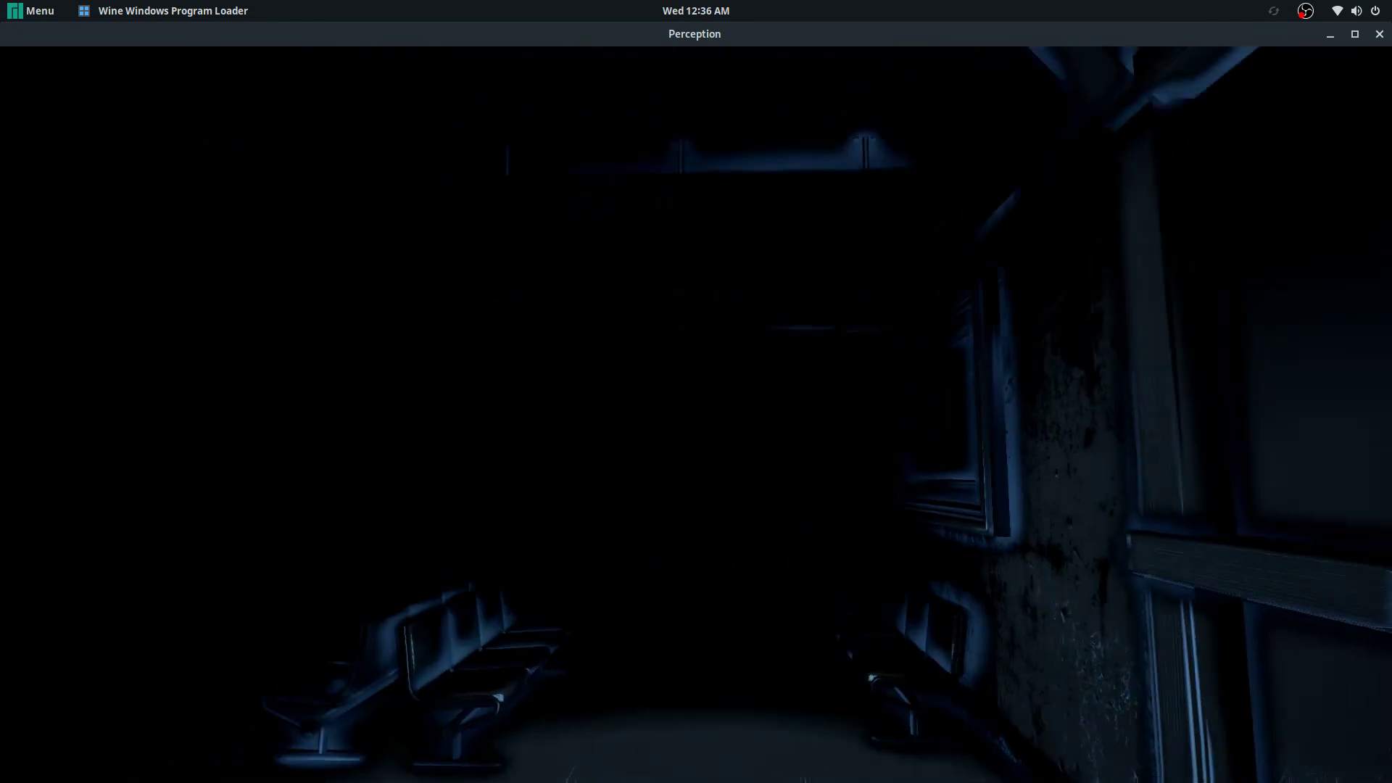
{"action": "key", "text": "w"}
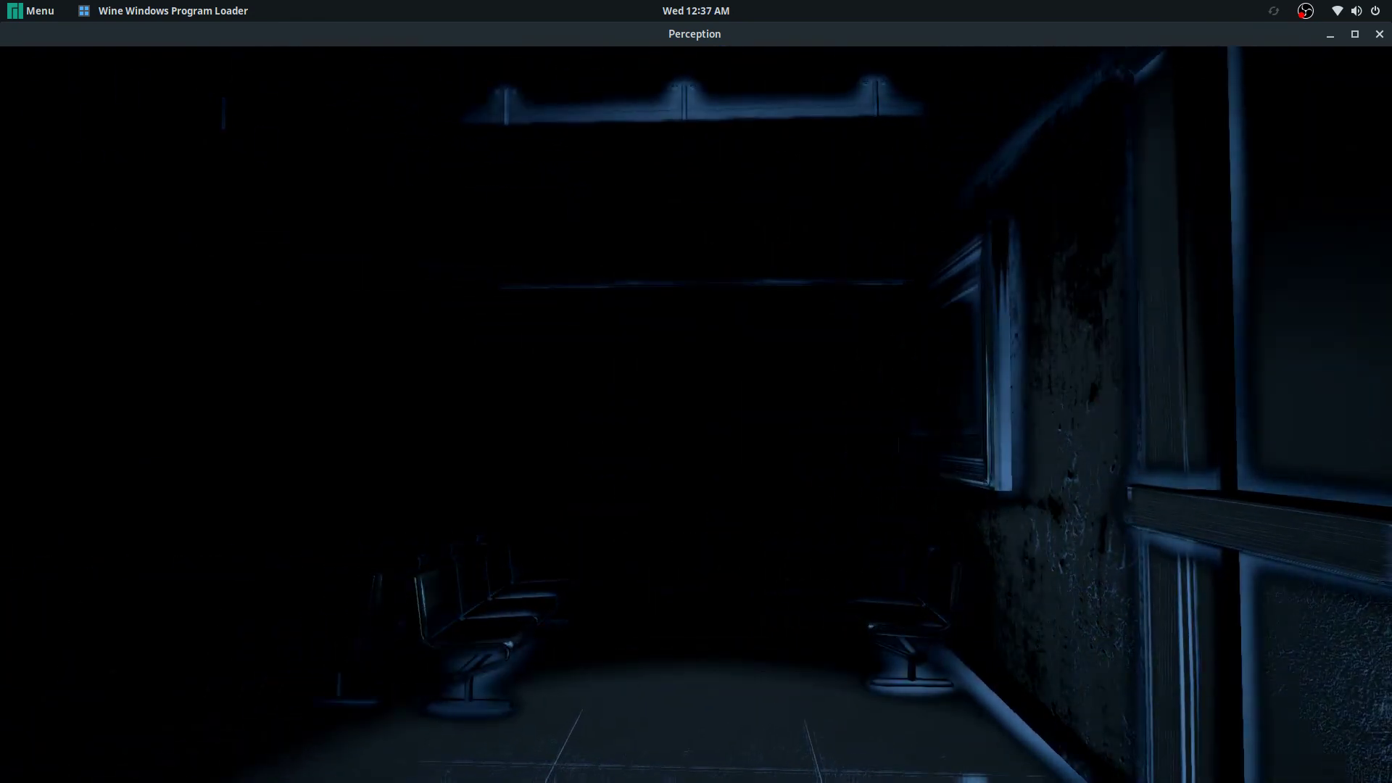
{"action": "key", "text": "w"}
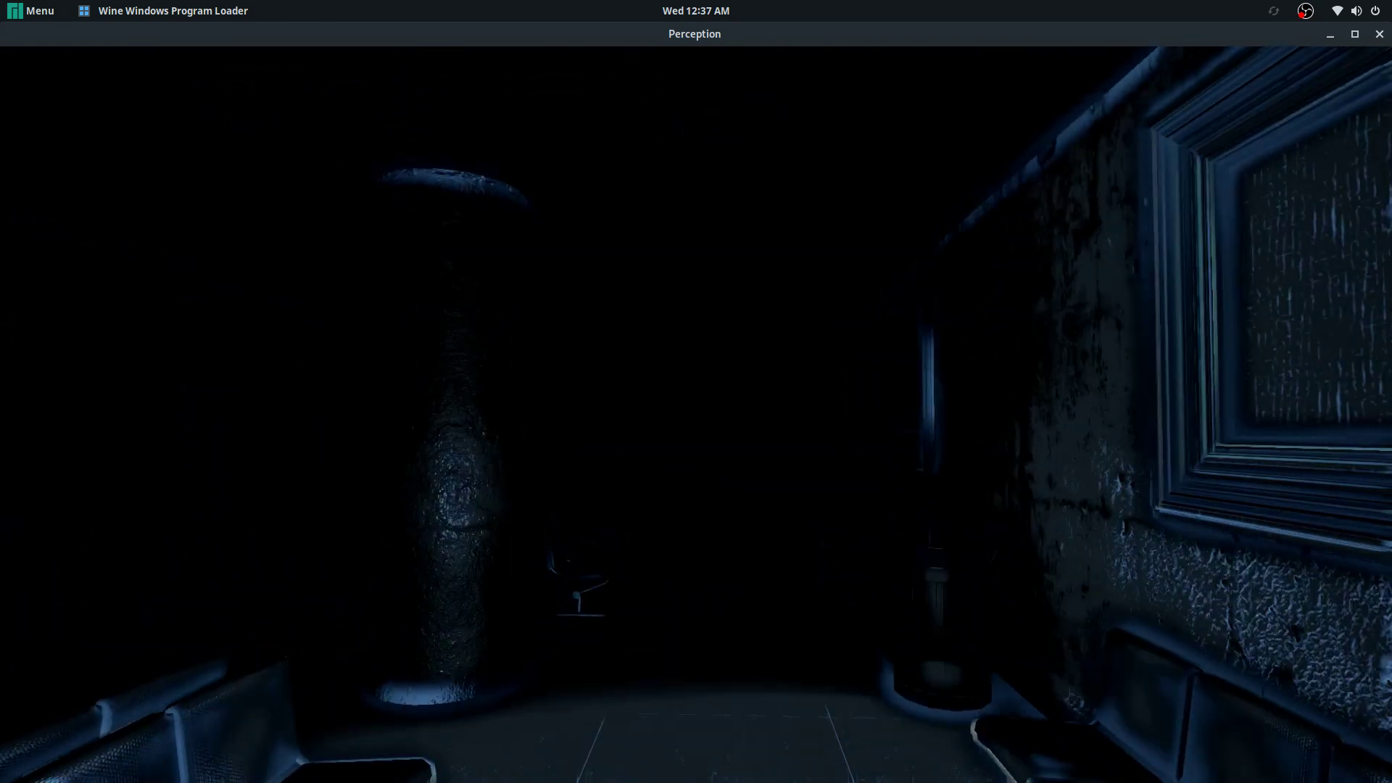
{"action": "key", "text": "w"}
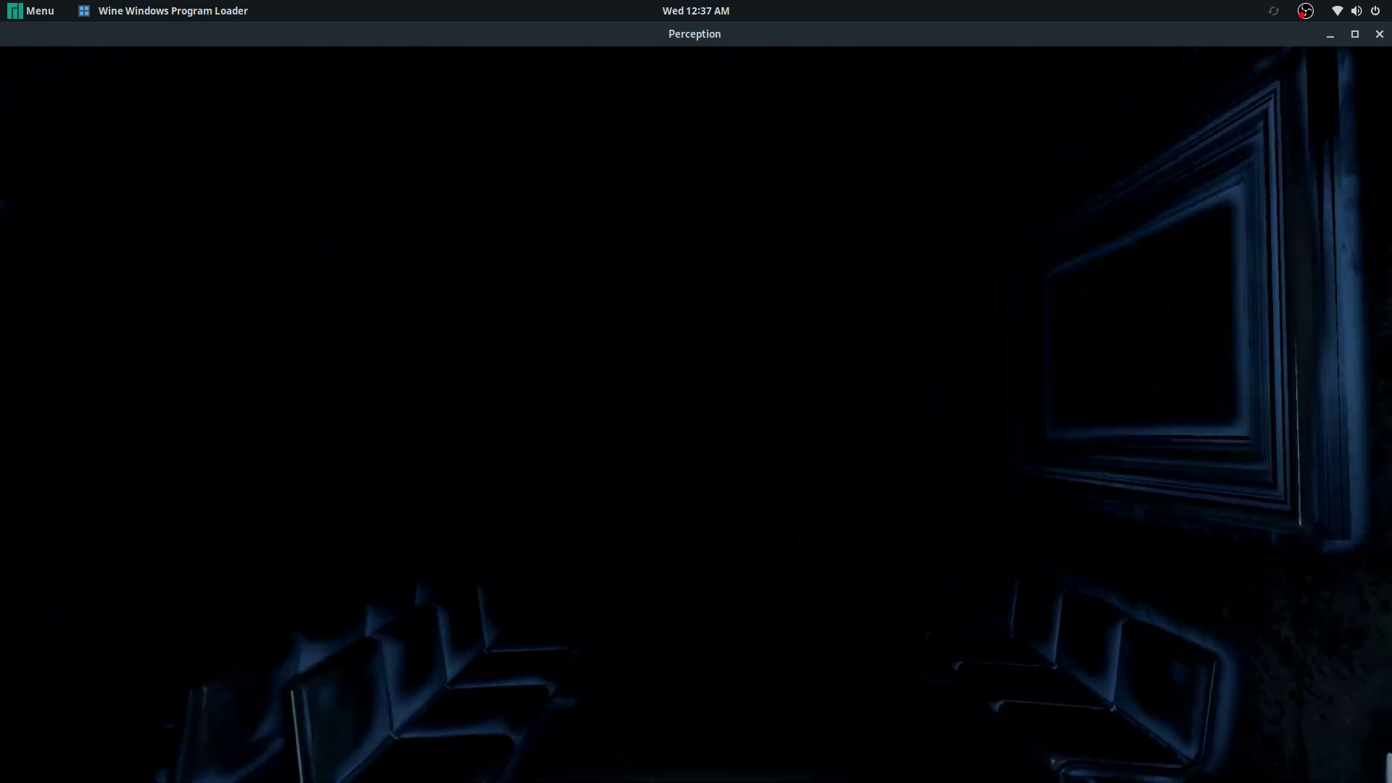
{"action": "key", "text": "w"}
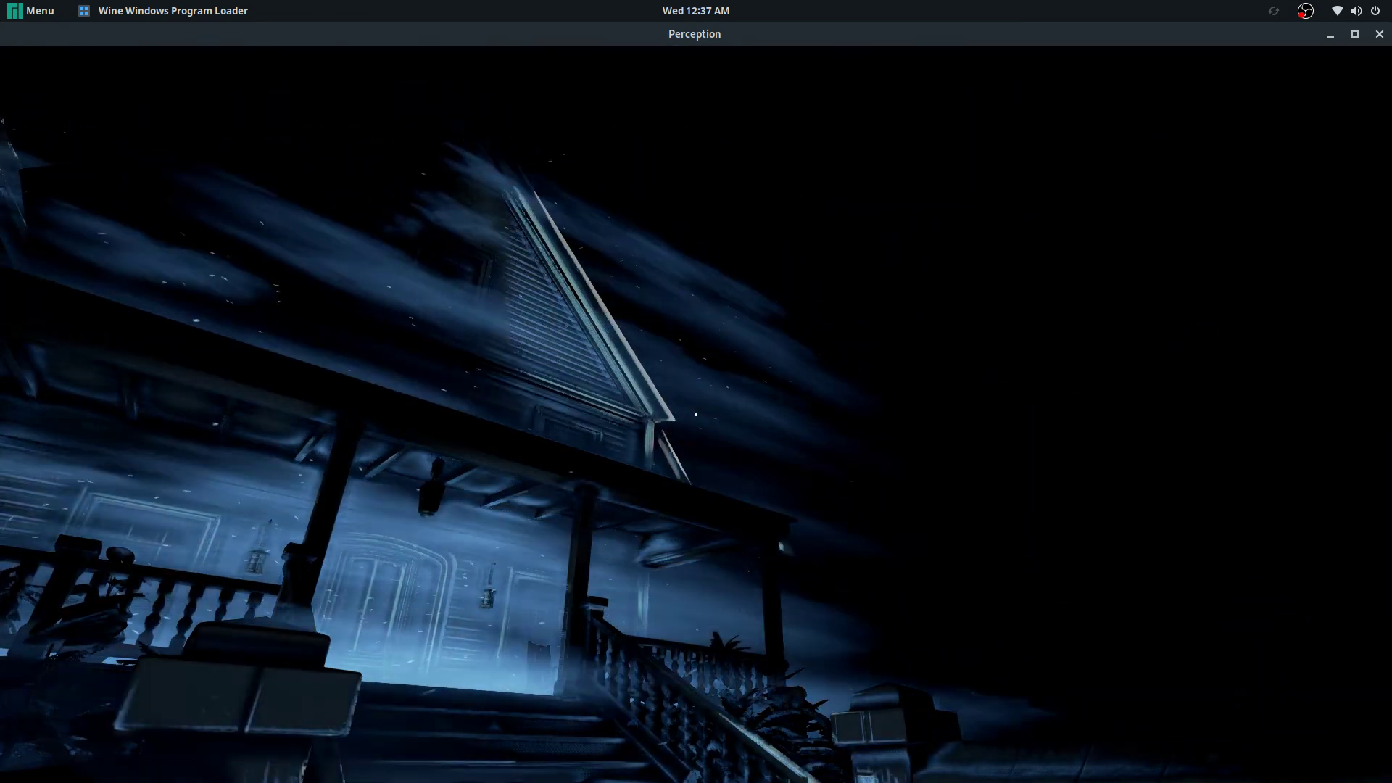
Pause Perception and close its game window, returning to the Steam Library.
{"action": "key", "text": "Escape"}
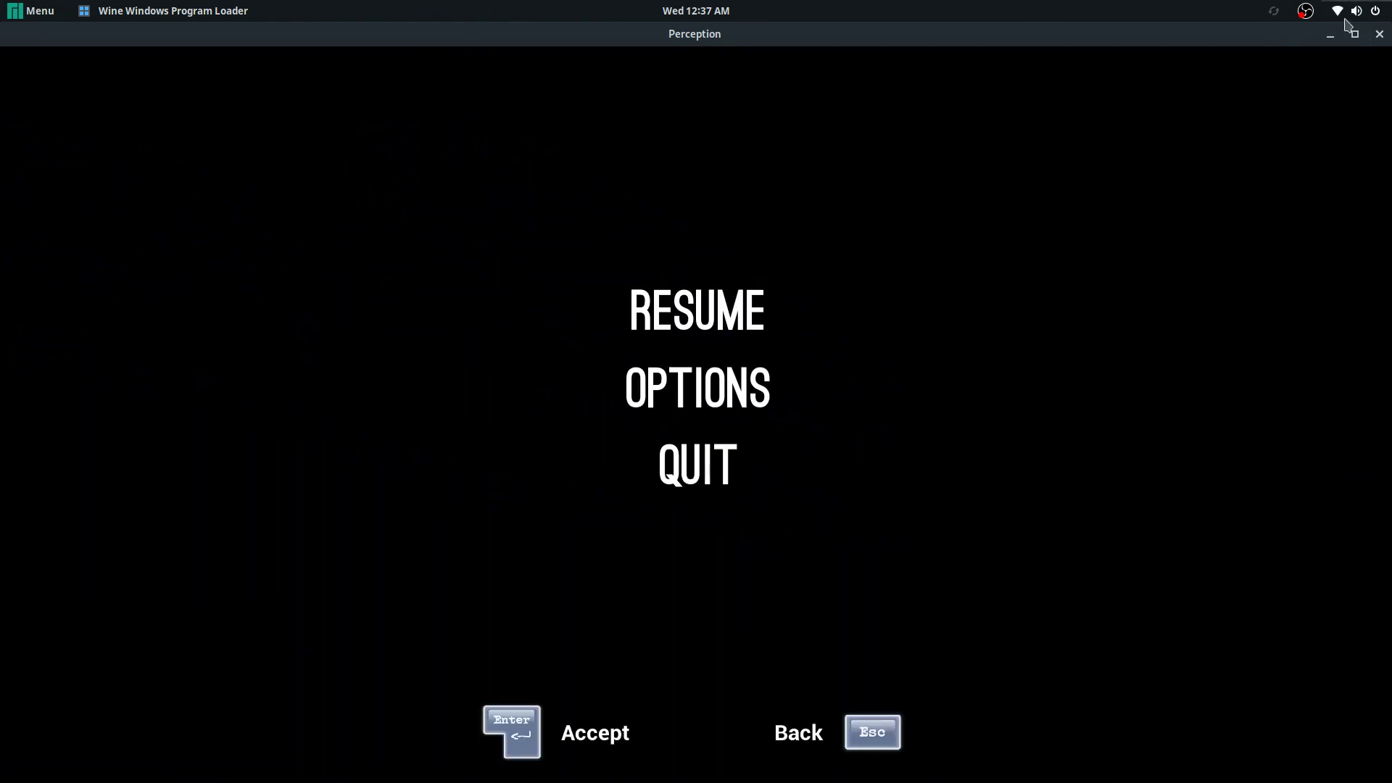
{"action": "left_click", "coordinate": [1380, 35]}
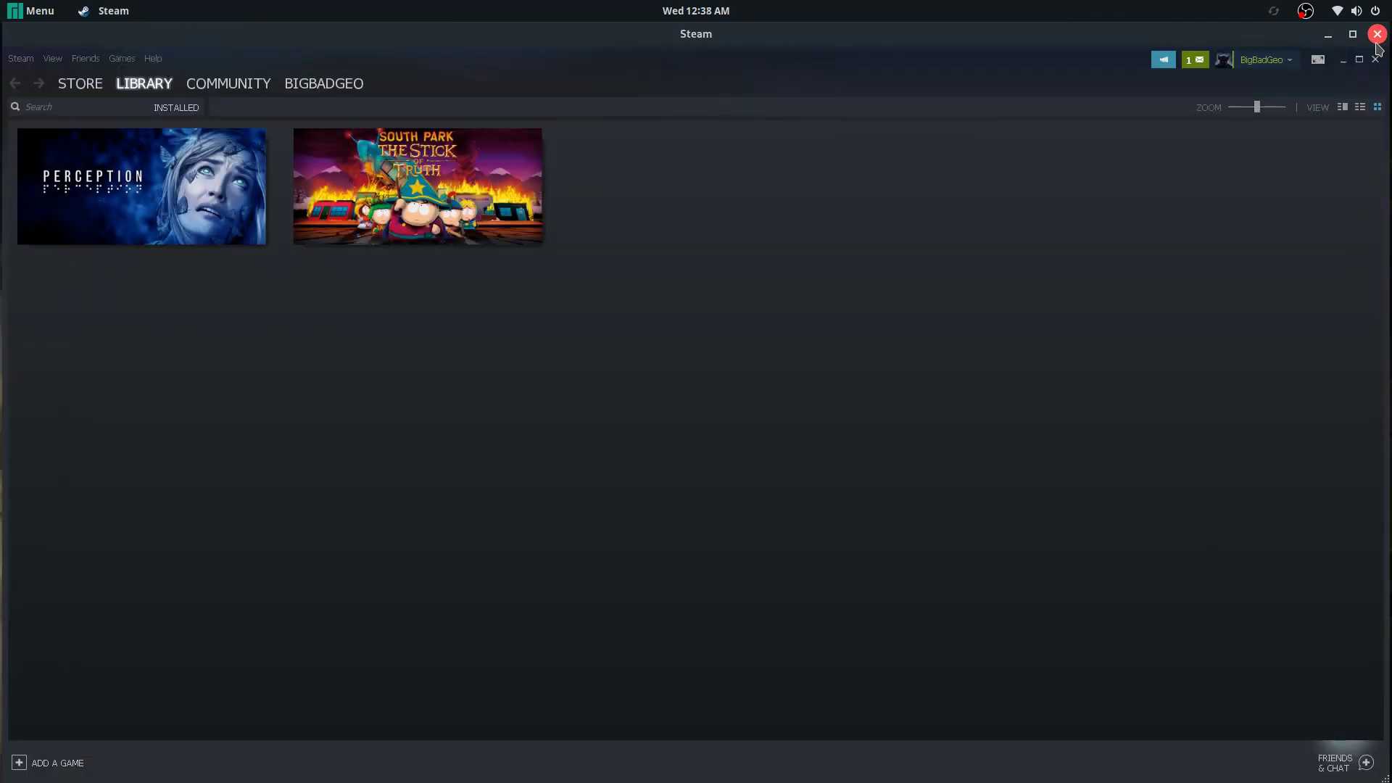
{"action": "left_click", "coordinate": [1377, 38]}
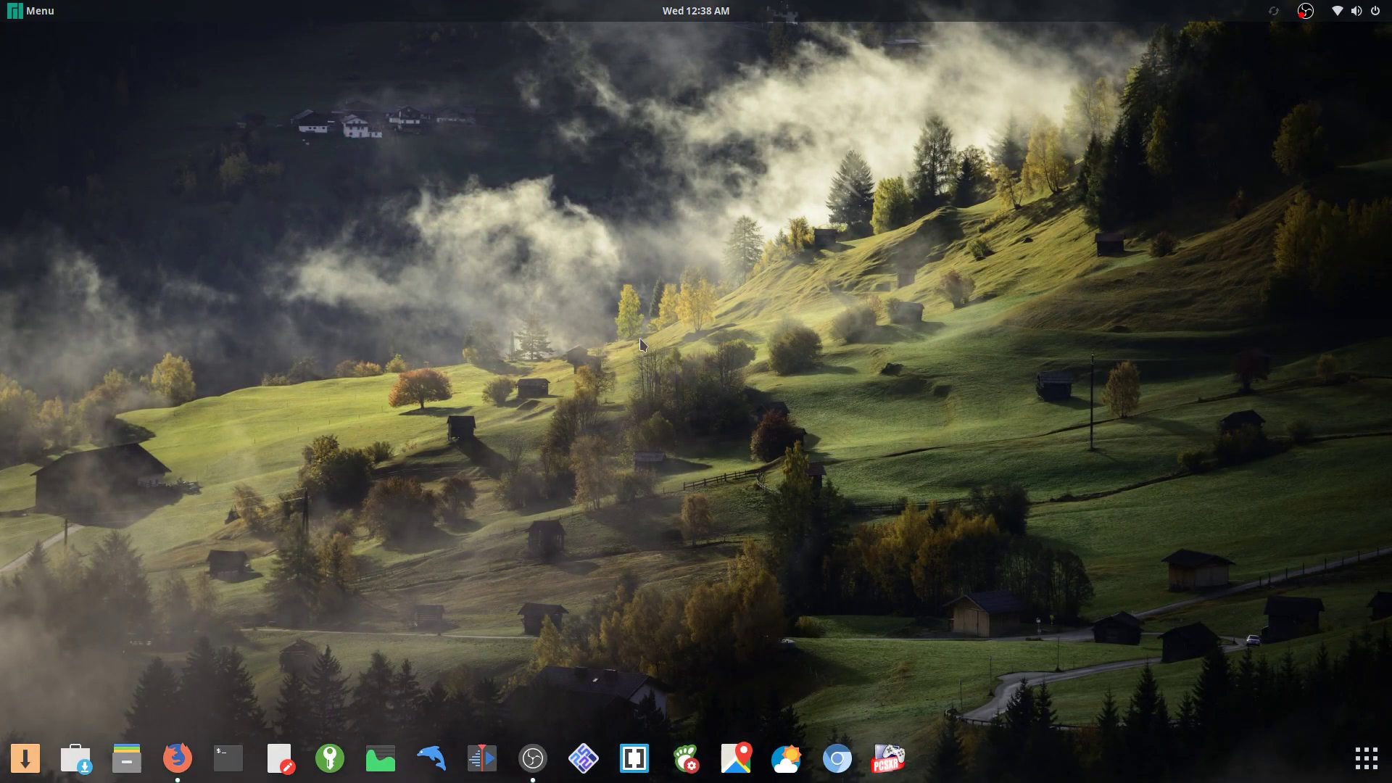